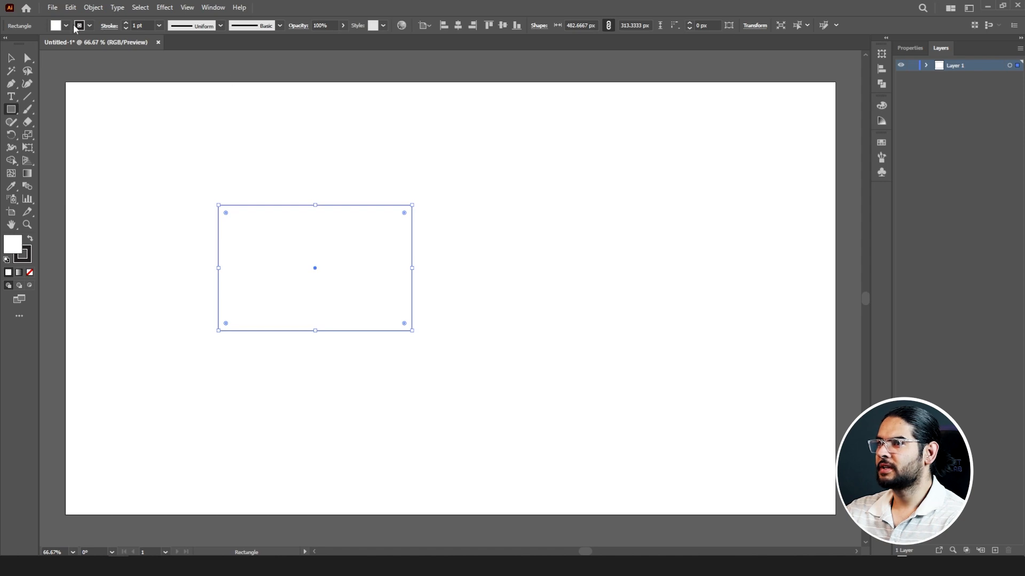
Change the selected rectangle's fill to black.
click(56, 28)
click(75, 43)
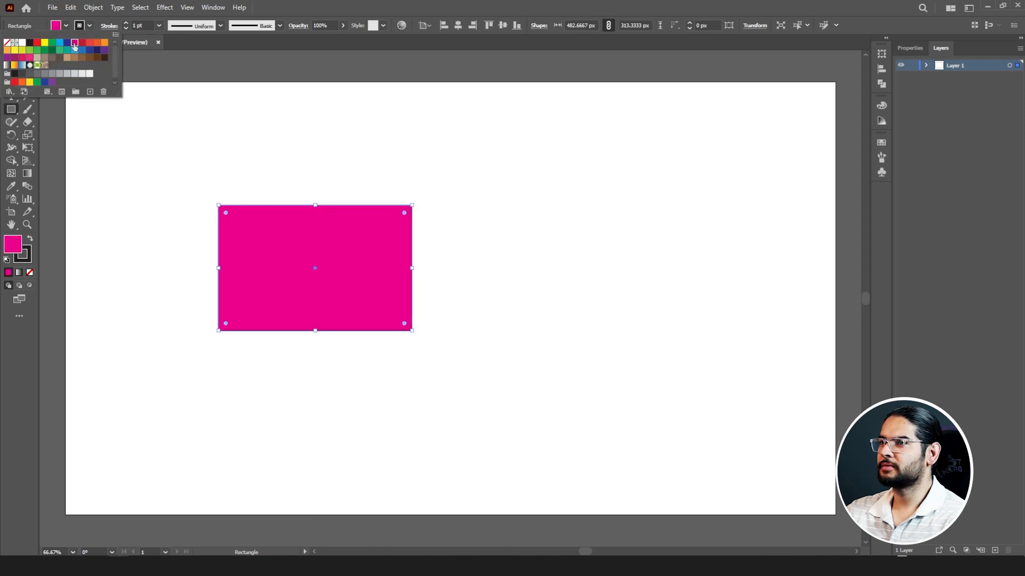
click(30, 43)
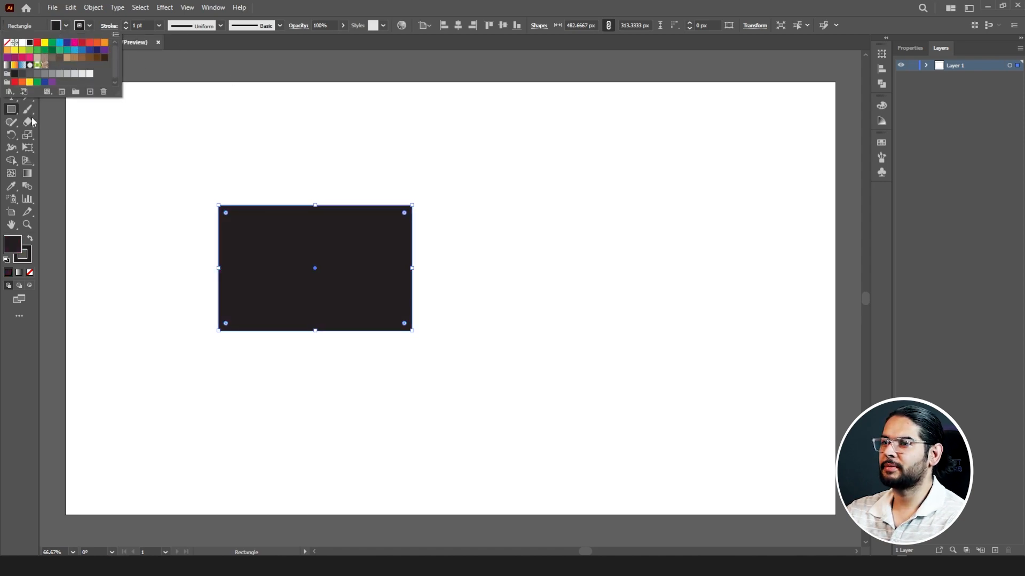
Try rotating and stretching the rectangle with Free Transform, and undo the last transformations.
click(28, 148)
click(29, 148)
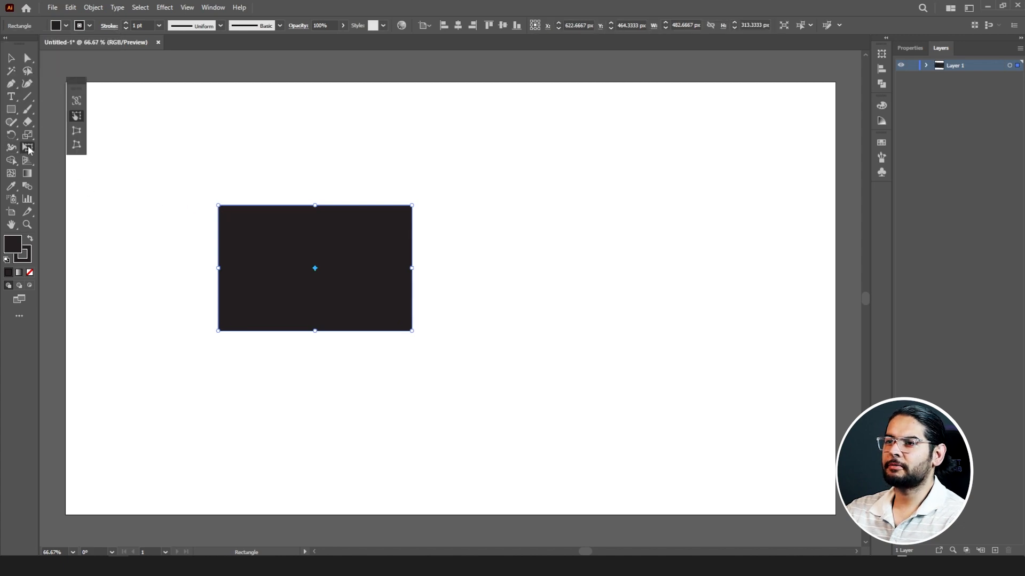
click(80, 117)
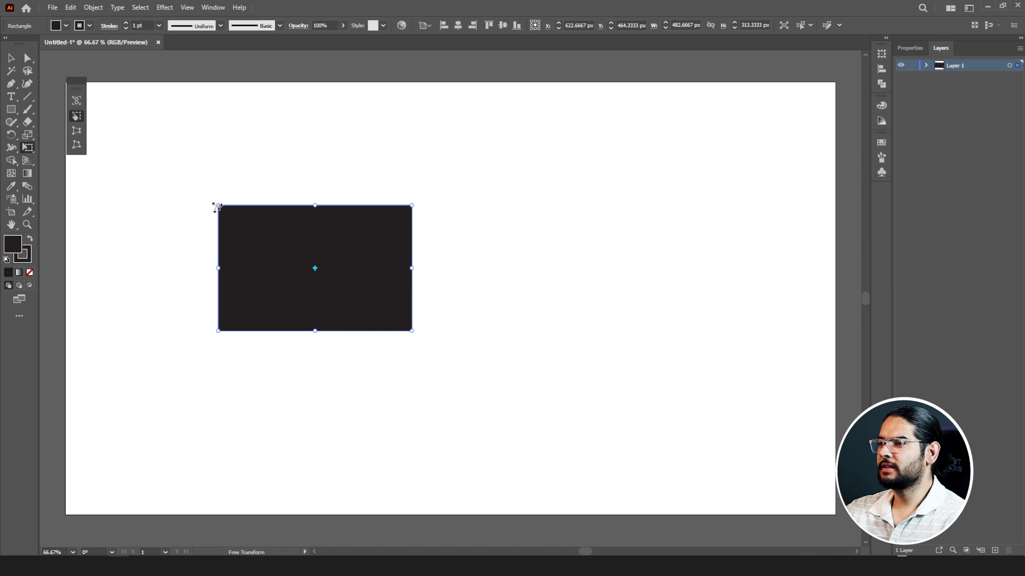
drag(215, 205, 308, 204)
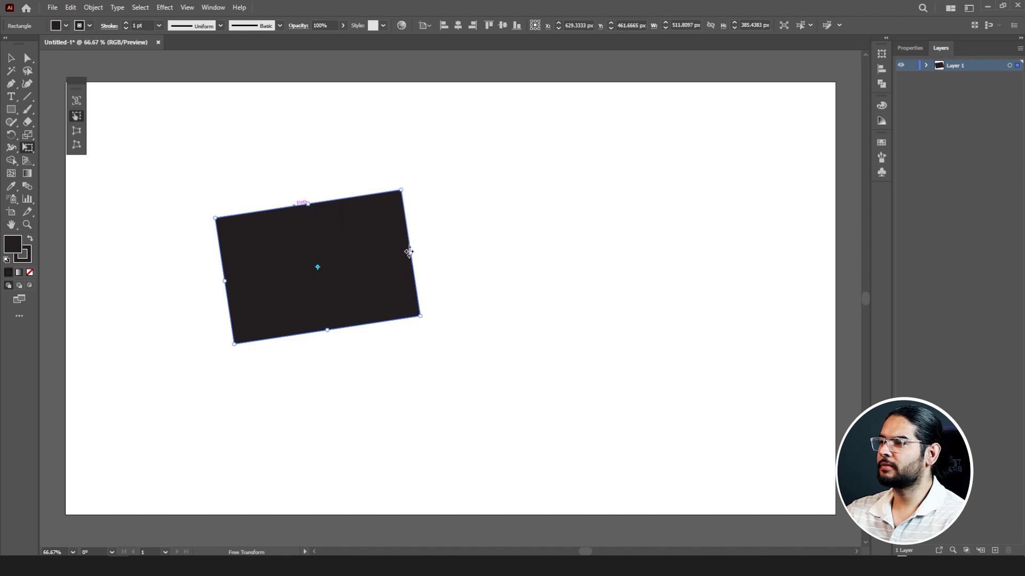
mouse_move(409, 252)
mouse_down()
mouse_move(445, 244)
mouse_move(409, 248)
mouse_move(420, 252)
mouse_up()
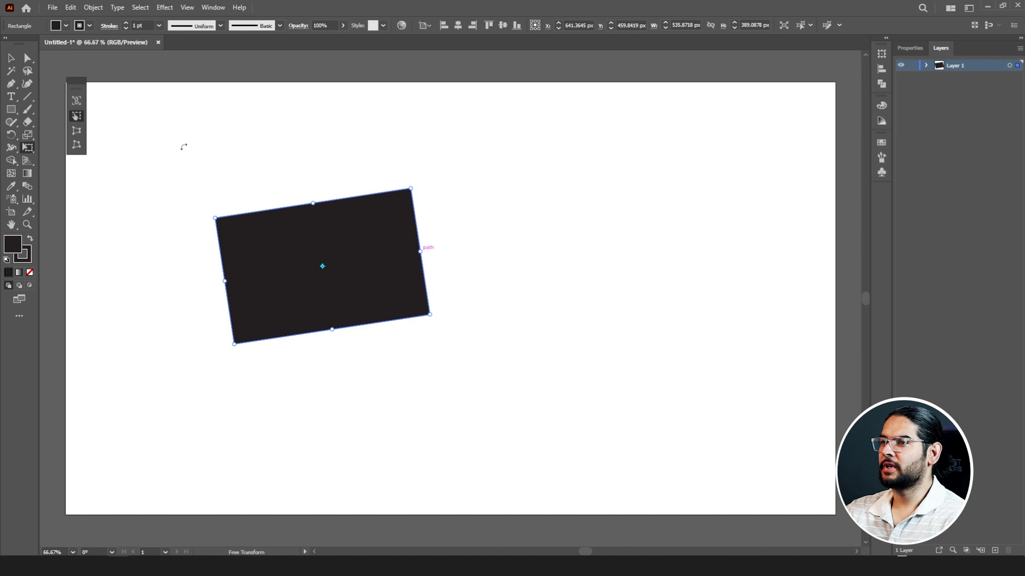
key(ctrl+z)
key(ctrl+z)
key(ctrl+z)
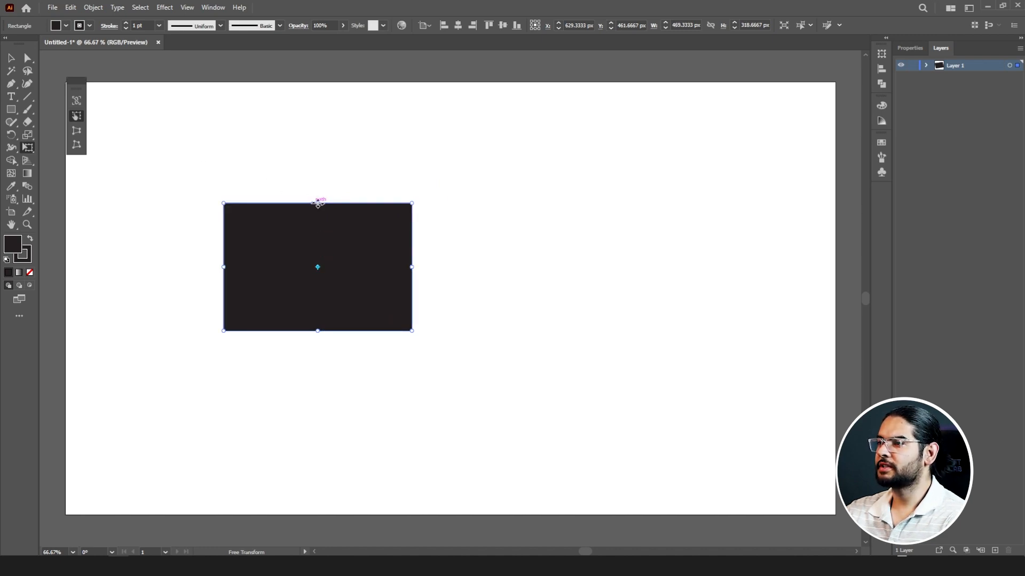
Try shearing the rectangle slightly to the right along its upper edge, and undo the shear.
mouse_move(319, 203)
mouse_down()
mouse_move(369, 204)
mouse_move(257, 203)
mouse_move(355, 204)
mouse_move(323, 203)
mouse_up()
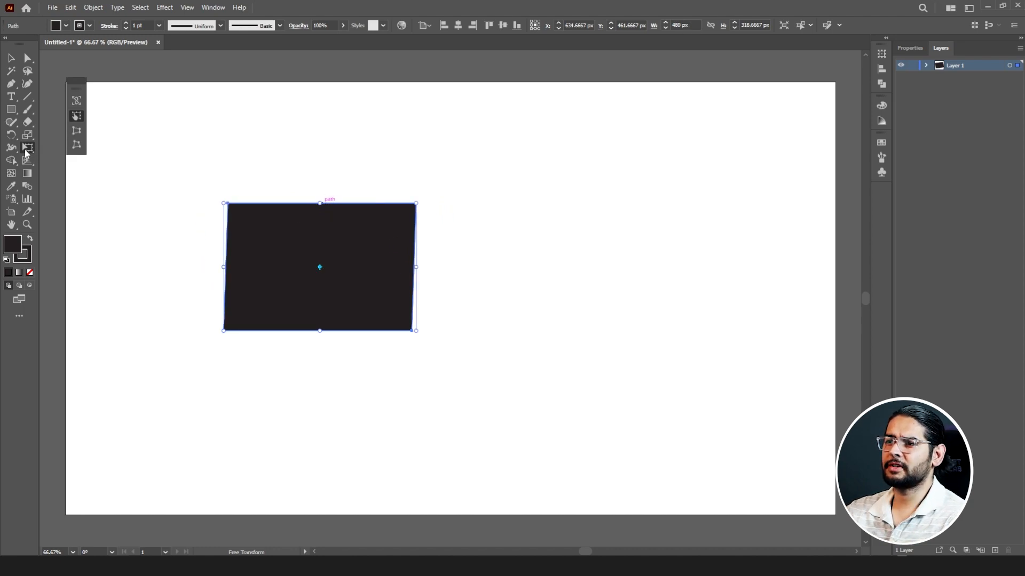
click(77, 132)
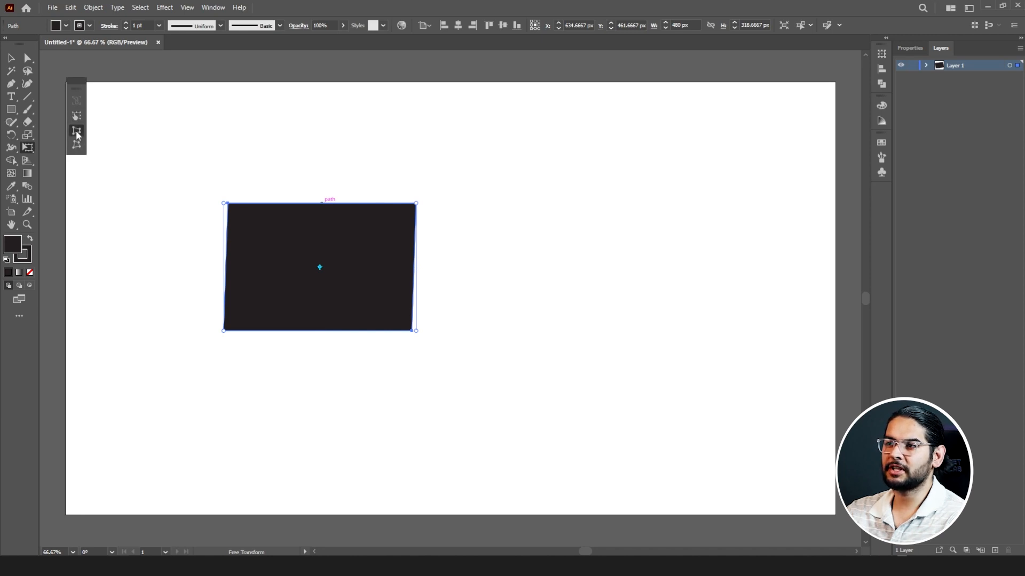
key(ctrl+z)
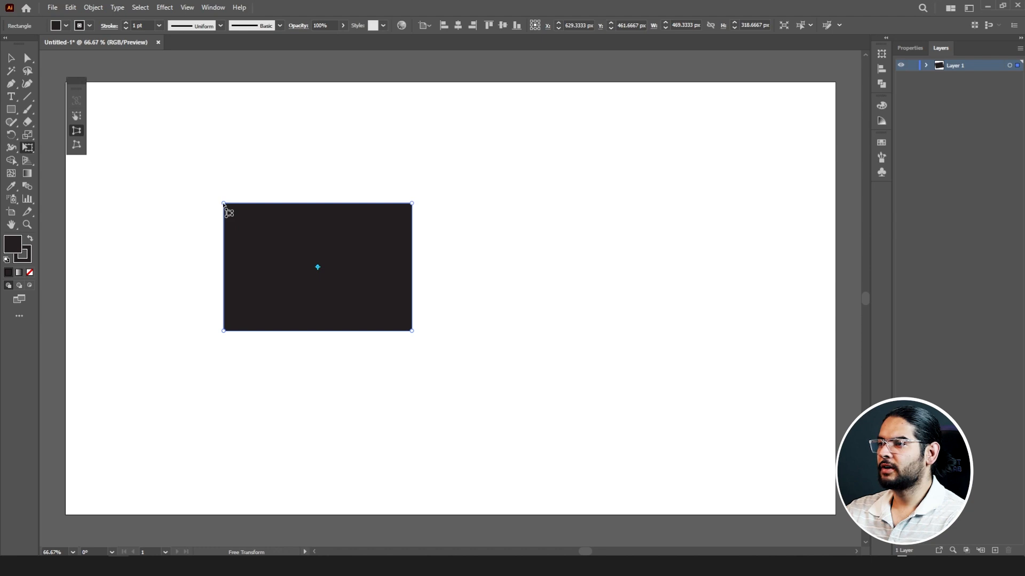
Perspective-distort the rectangle into a shape narrow at its left side and tall at its right, and adjust it with Free Distort.
drag(224, 204, 223, 240)
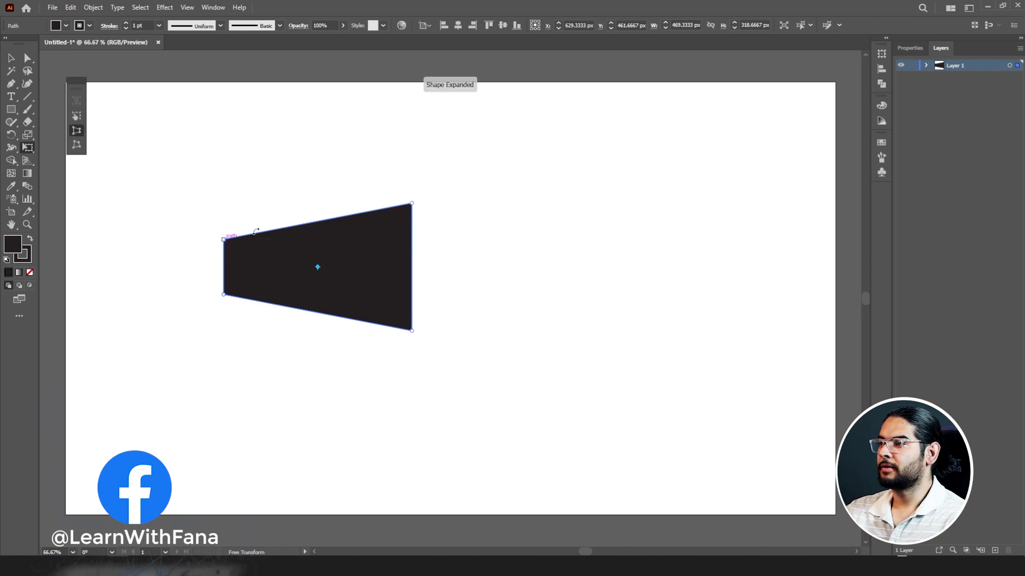
drag(411, 204, 407, 156)
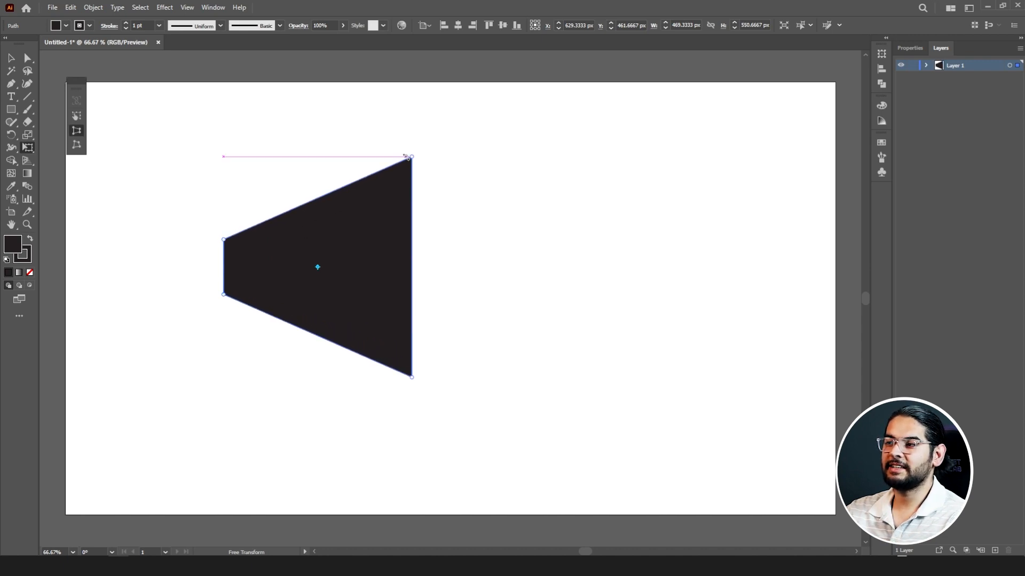
click(77, 145)
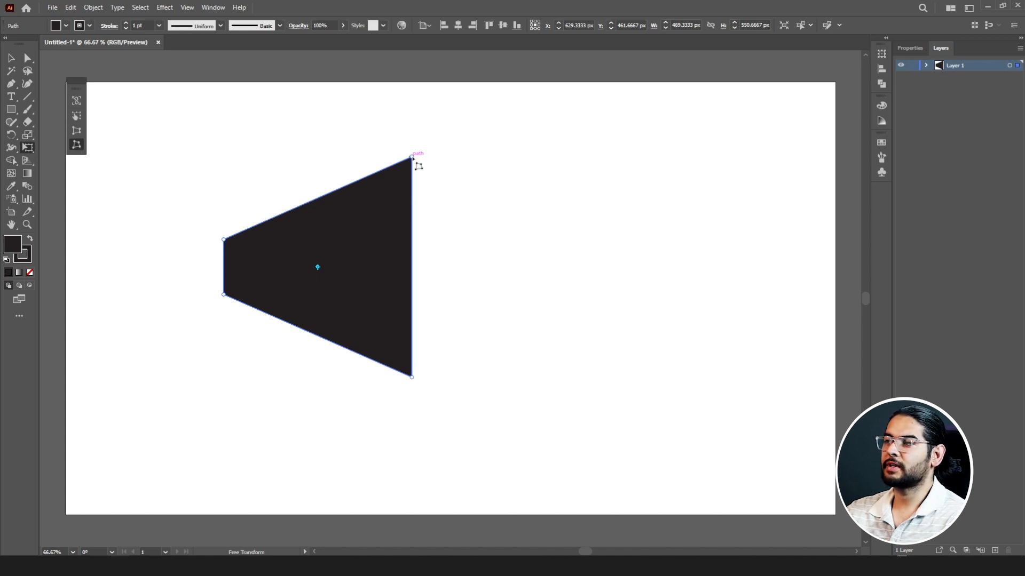
mouse_move(411, 156)
mouse_down()
mouse_move(439, 181)
mouse_move(476, 160)
mouse_move(353, 158)
mouse_move(395, 206)
mouse_move(446, 153)
mouse_move(411, 166)
mouse_up()
drag(296, 246, 318, 247)
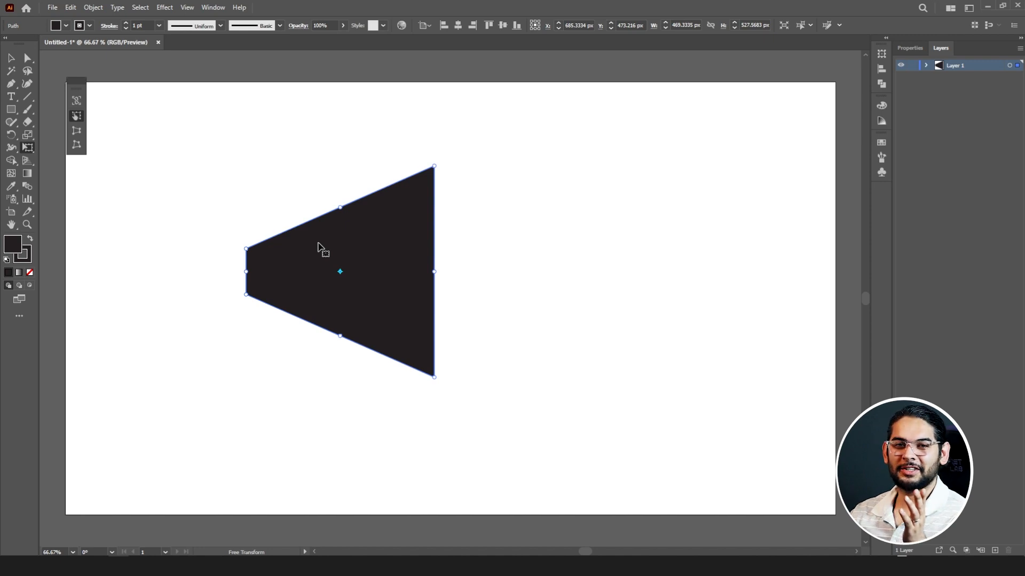
Delete the distorted black shape and add the point text GRAPHIC near the middle of the artboard.
key(Delete)
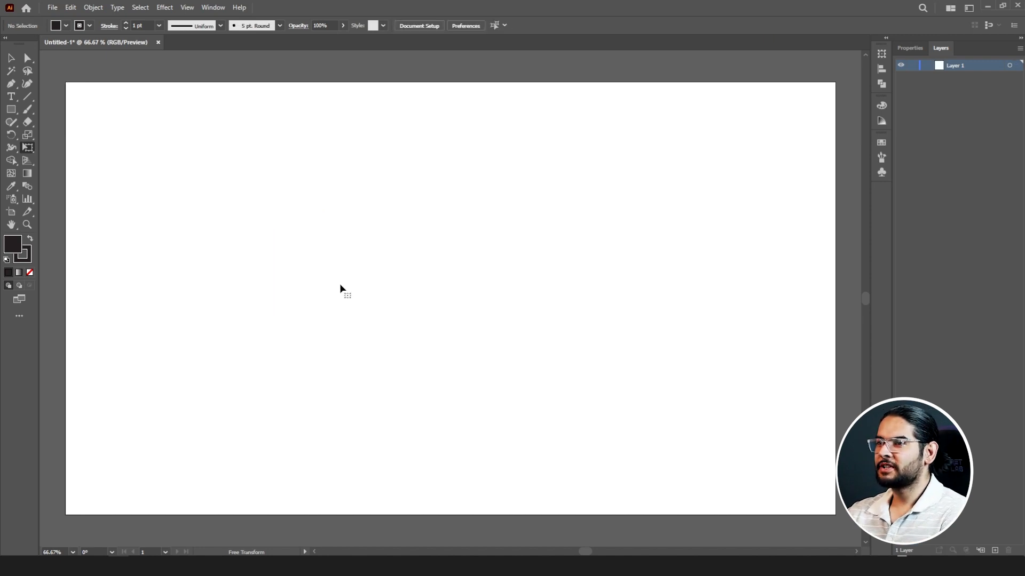
click(11, 97)
click(384, 320)
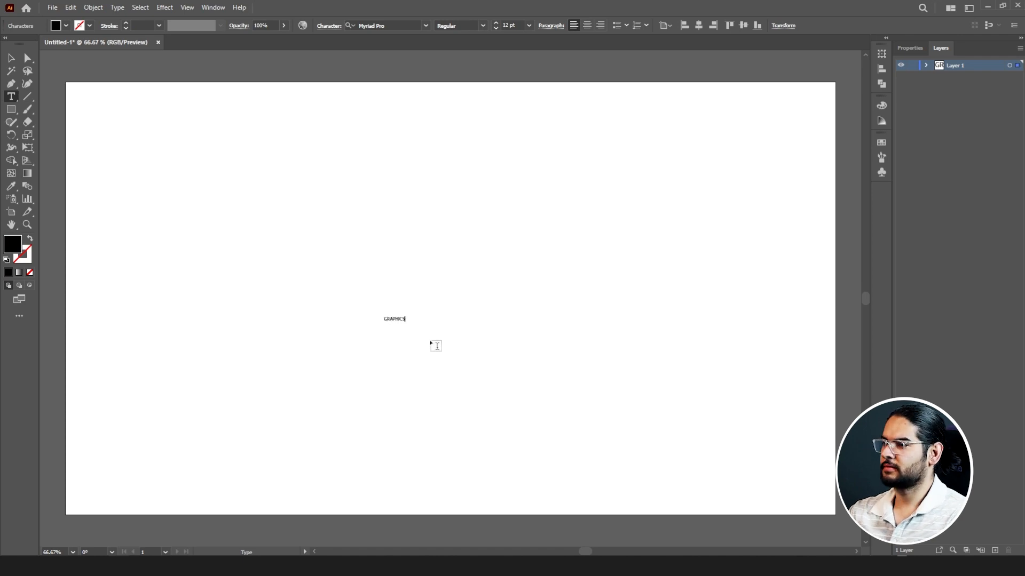
text(GRAPHICS)
key(BackSpace)
key(Escape)
Enlarge the GRAPHIC text to about 104 pt and set its font to Roboto Bold.
drag(402, 322, 542, 426)
click(413, 25)
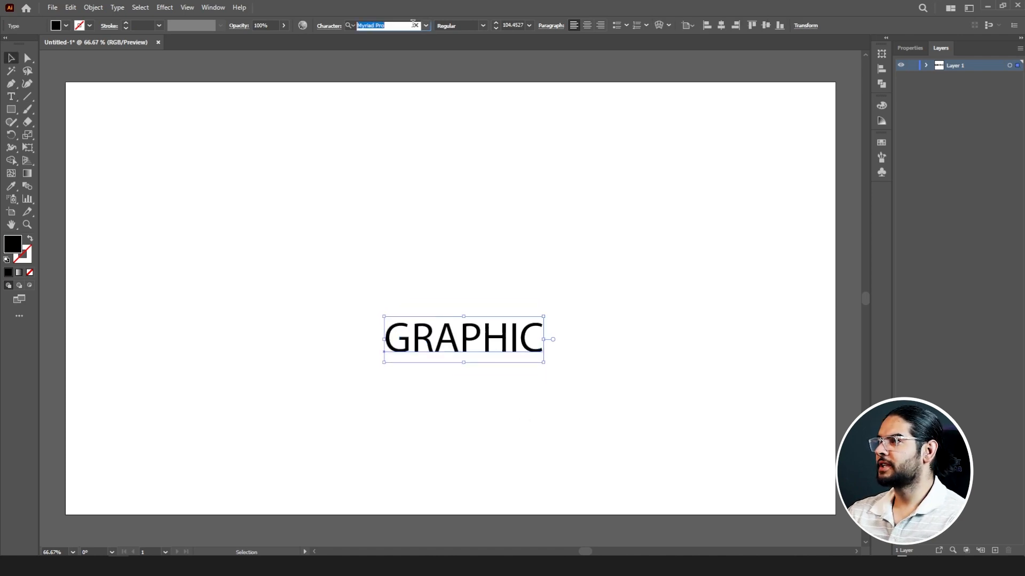
text(roboto)
click(392, 212)
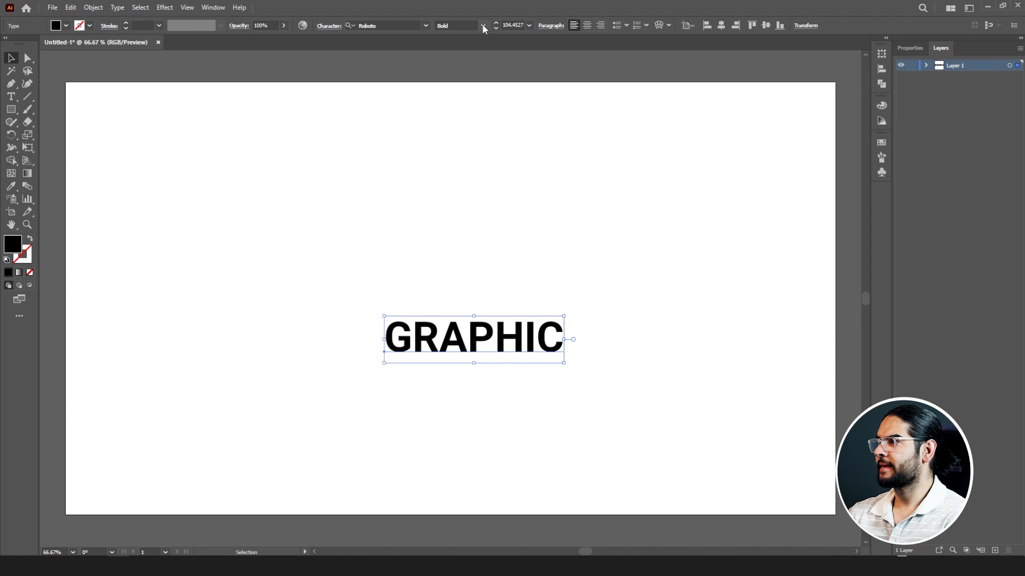
Convert the GRAPHIC text to outlines and duplicate it upward into a tight vertical stack of five rows.
right_click(521, 331)
click(568, 165)
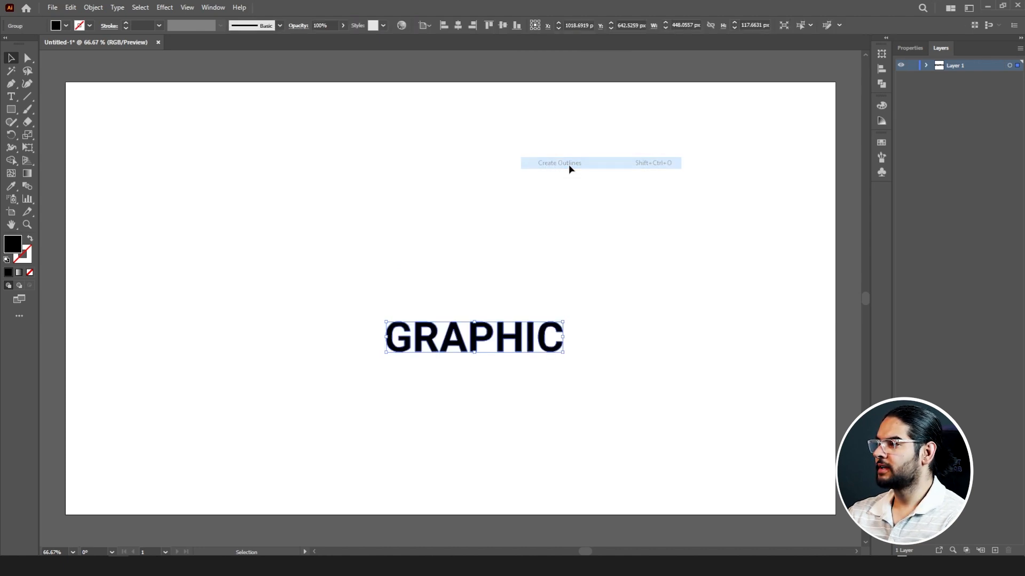
drag(499, 324, 498, 305)
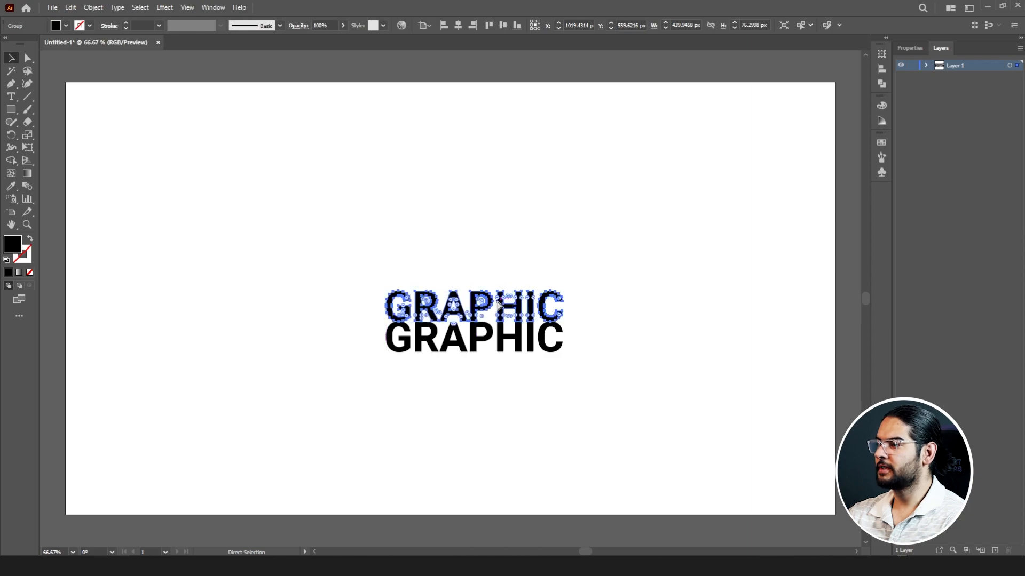
key(ctrl+d)
key(ctrl+s)
click(593, 317)
key(ctrl+d)
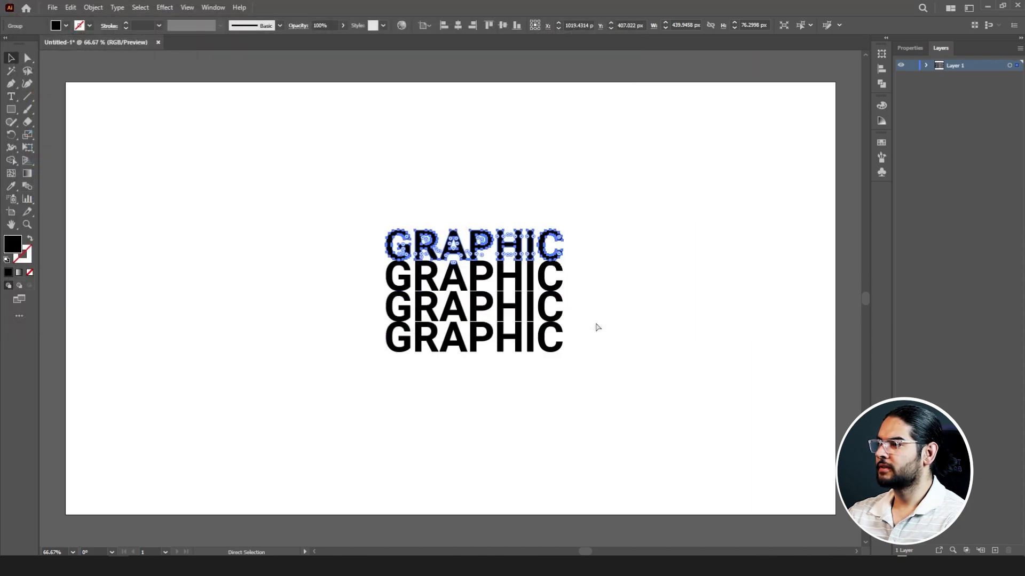
key(ctrl+d)
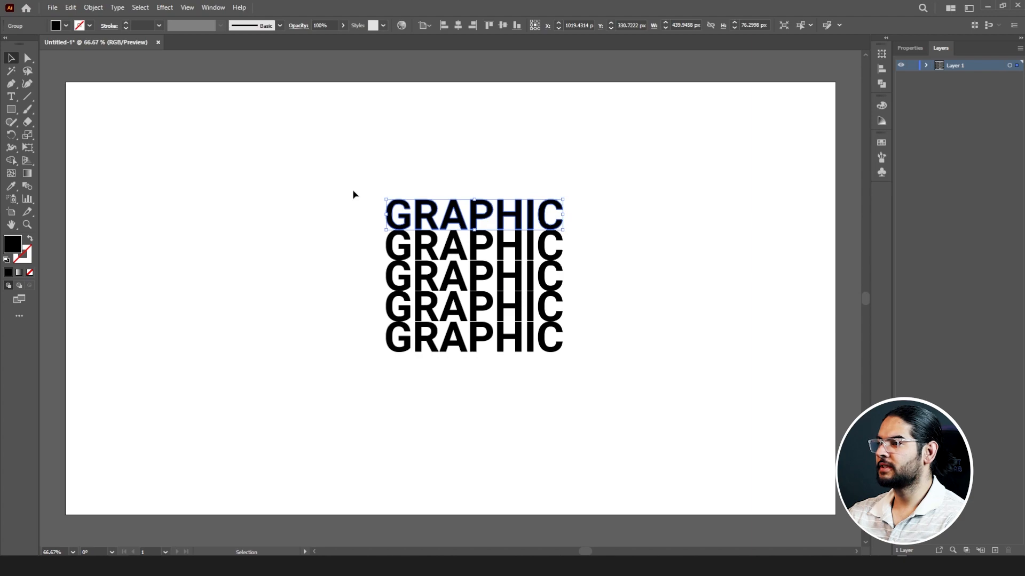
Group the five GRAPHIC rows and move the group about 304 px straight down.
drag(353, 194, 598, 351)
right_click(533, 301)
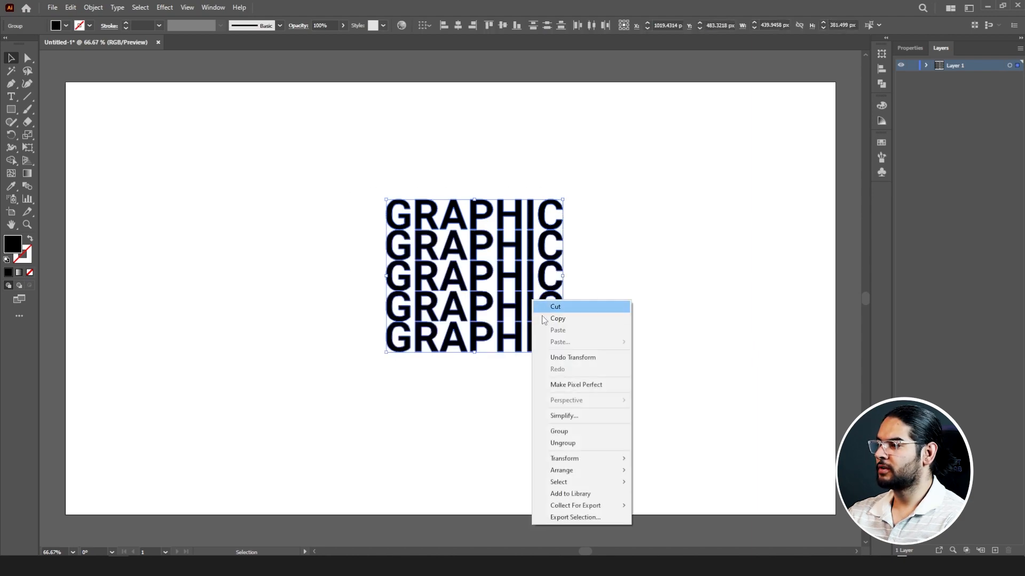
click(575, 428)
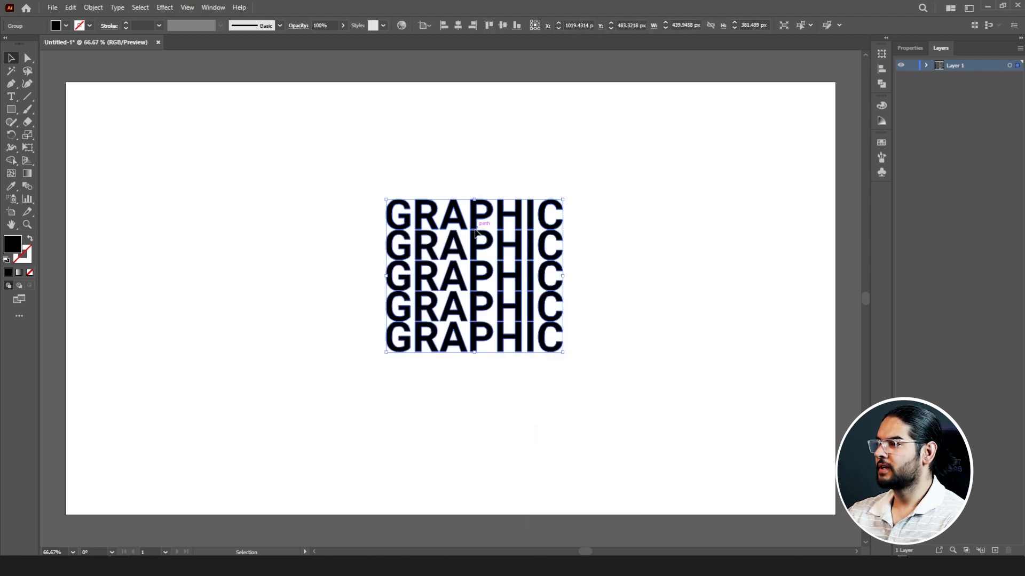
drag(475, 231, 475, 353)
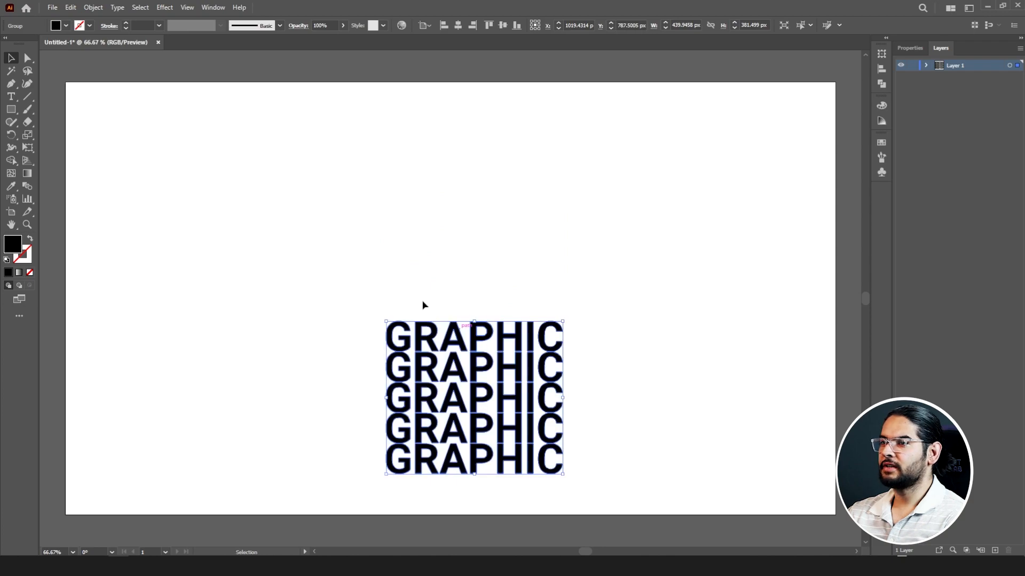
Perspective-distort the group with Free Transform, narrowing its upper edge and widening its lower edge to about 815 px overall width.
click(28, 149)
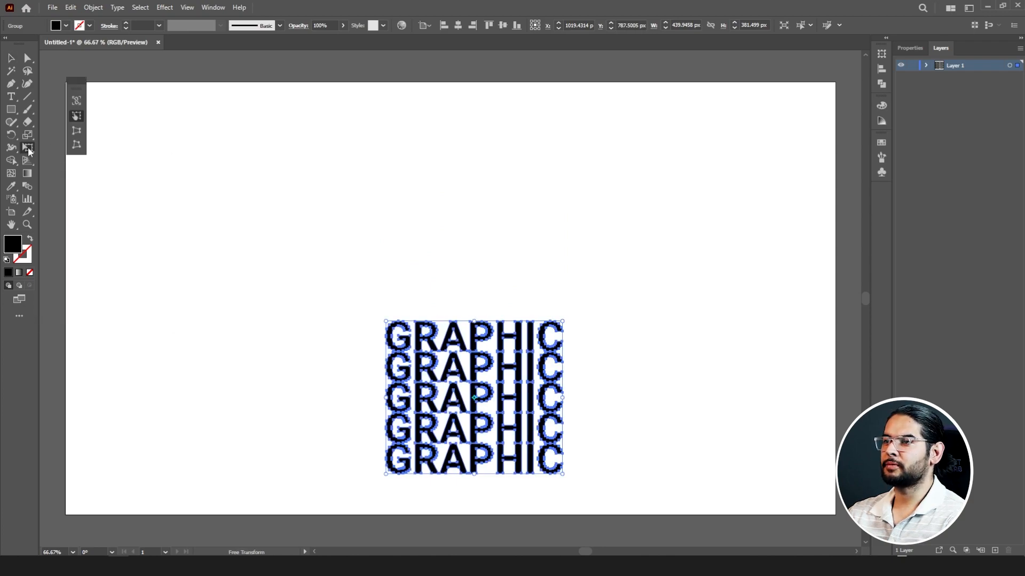
click(78, 131)
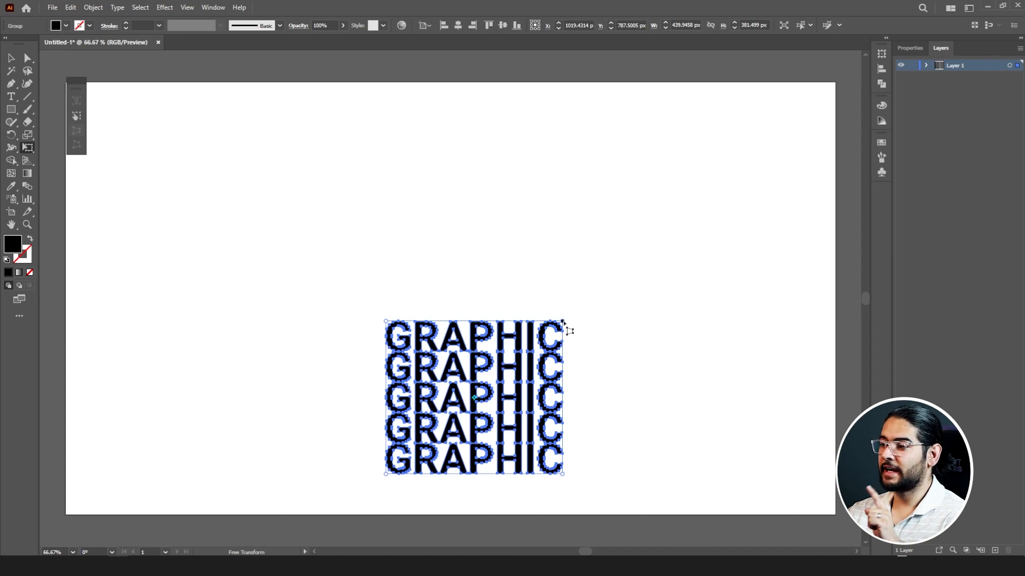
drag(563, 321, 504, 321)
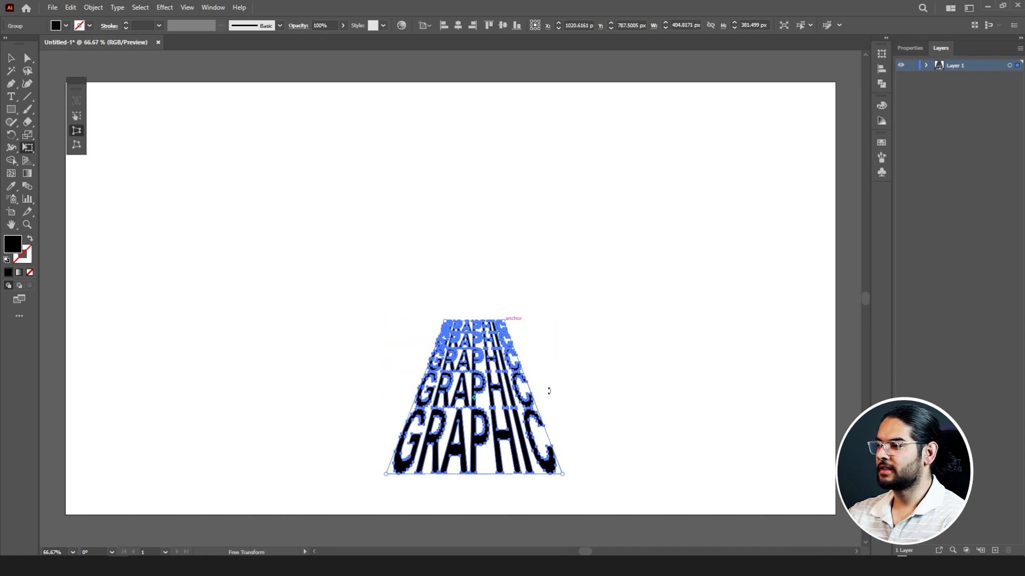
drag(562, 474, 658, 438)
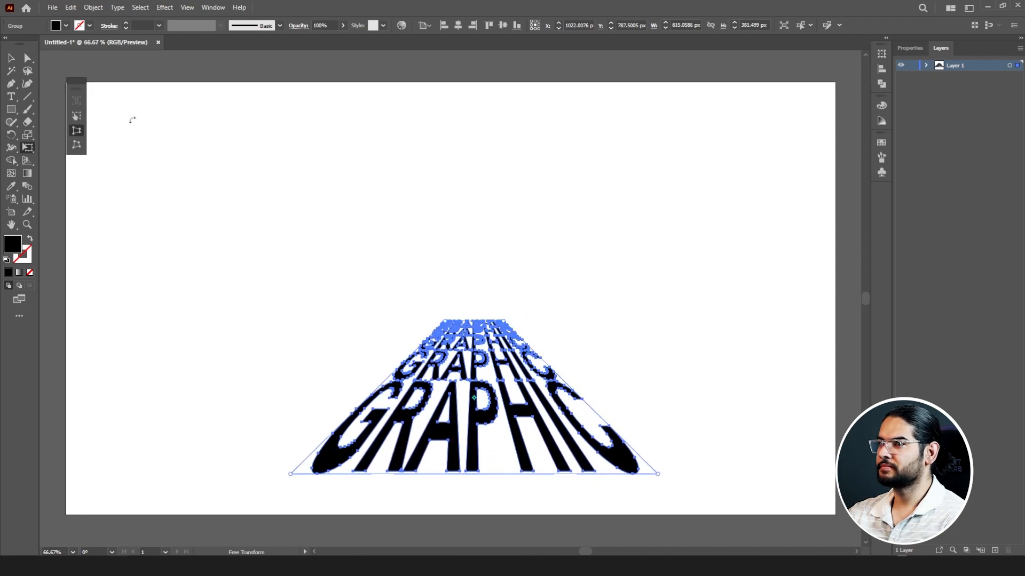
Enlarge the perspective group to about 1111 by 520 px and position it in the lower middle of the artboard.
click(13, 59)
drag(475, 367, 433, 378)
drag(593, 335, 711, 261)
drag(508, 348, 465, 352)
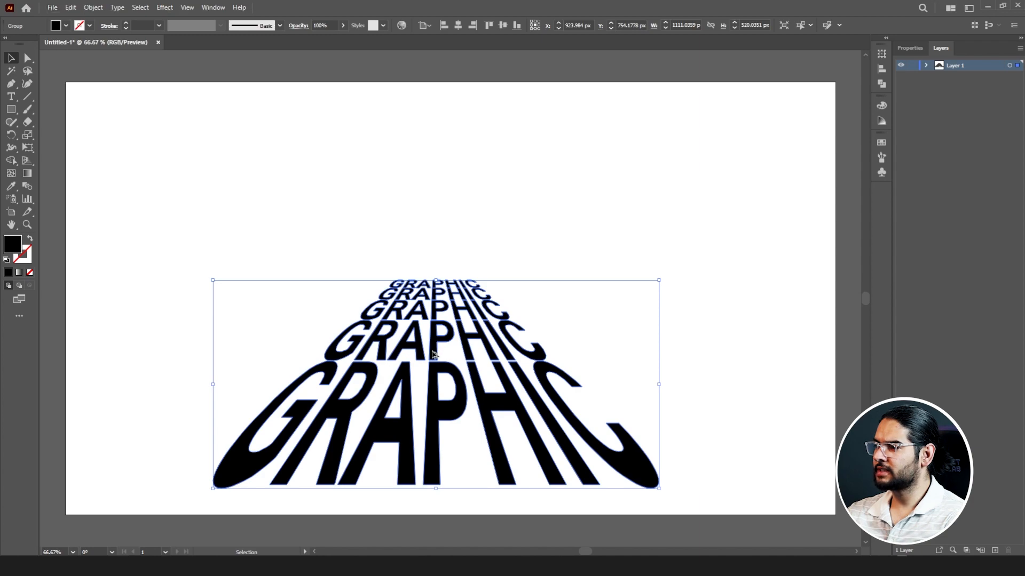
Place a copy of the perspective group, reflected across the horizontal axis, directly above the original.
drag(433, 358, 432, 237)
right_click(435, 211)
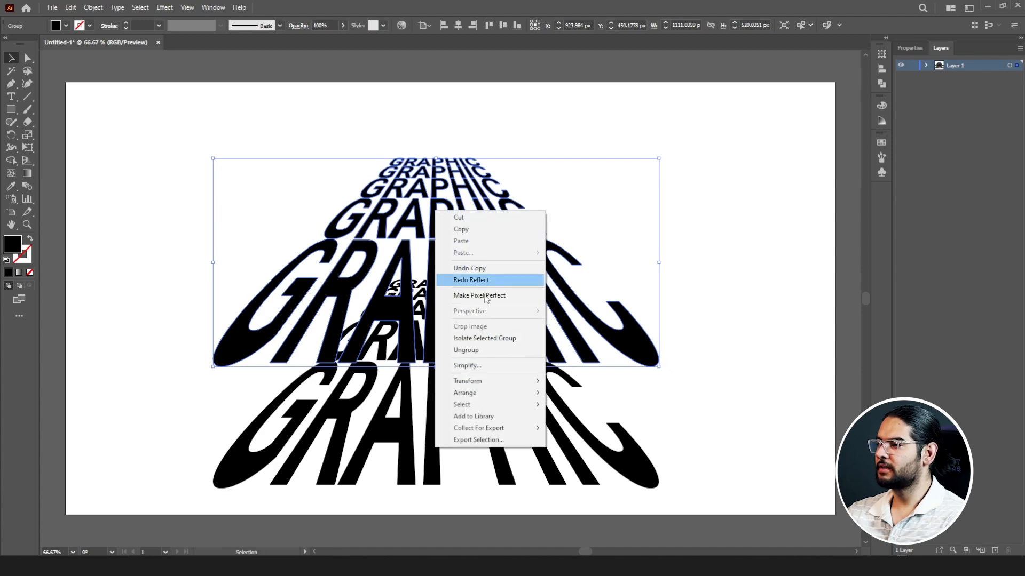
mouse_move(512, 380)
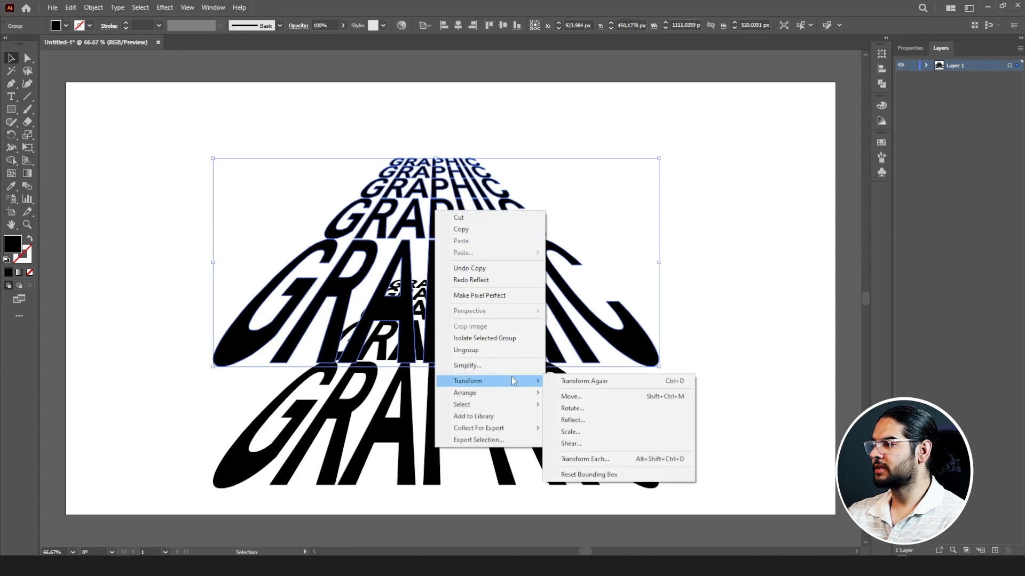
click(600, 424)
click(630, 226)
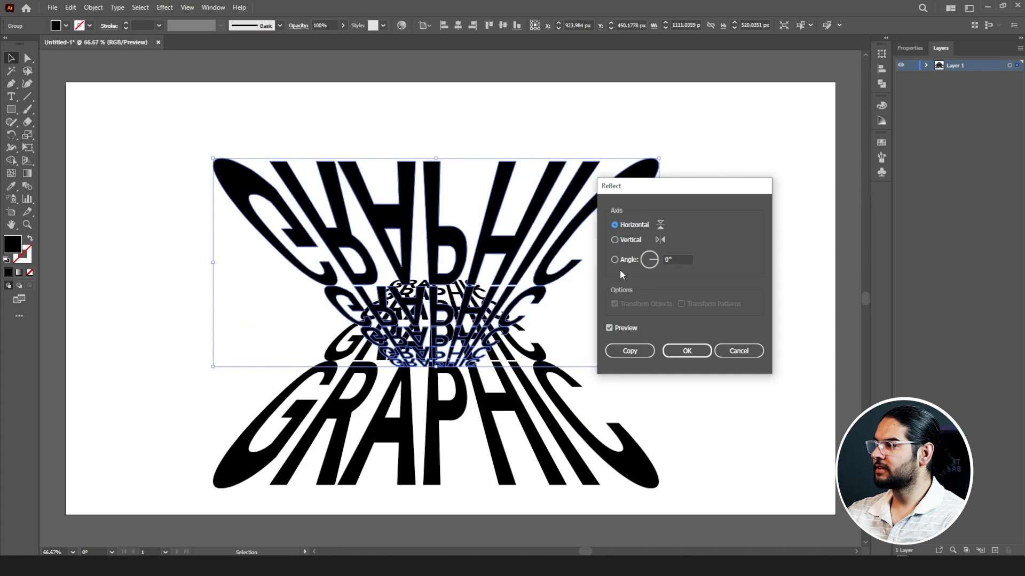
click(687, 352)
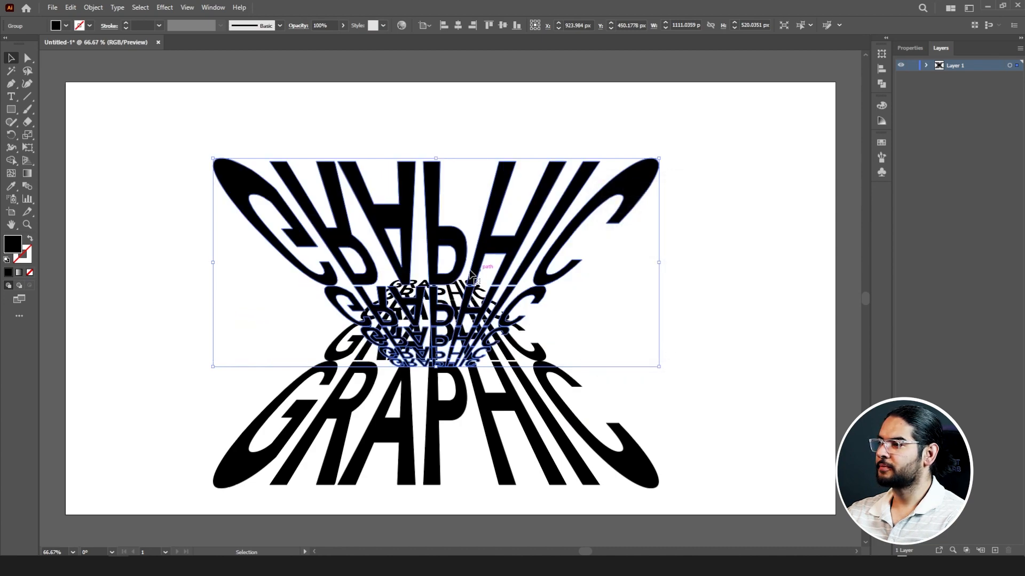
drag(445, 277, 432, 168)
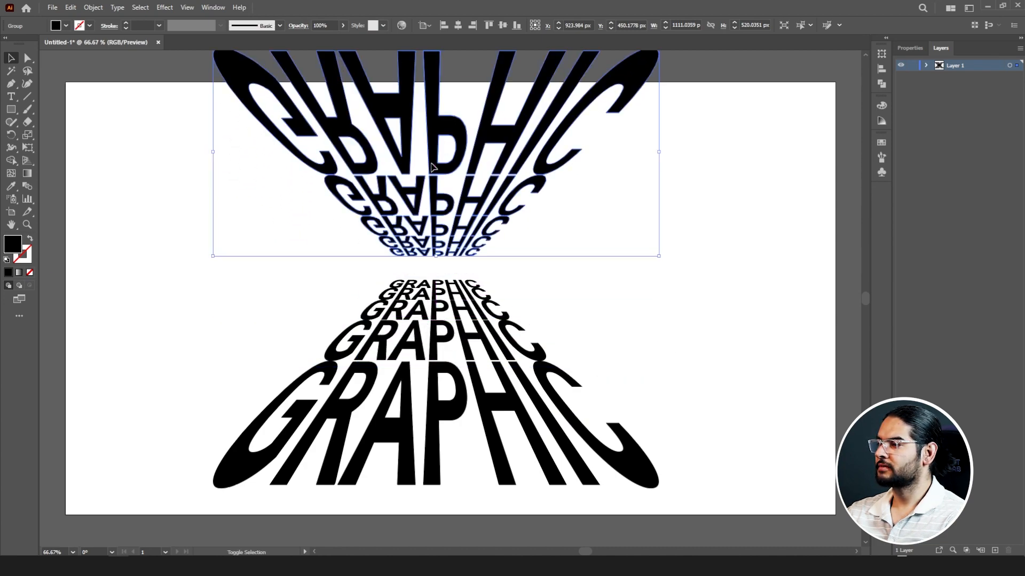
Move the original perspective group down past the artboard's lower edge and the reflected copy up to about Y 99 px.
drag(454, 341, 452, 418)
drag(437, 234, 436, 207)
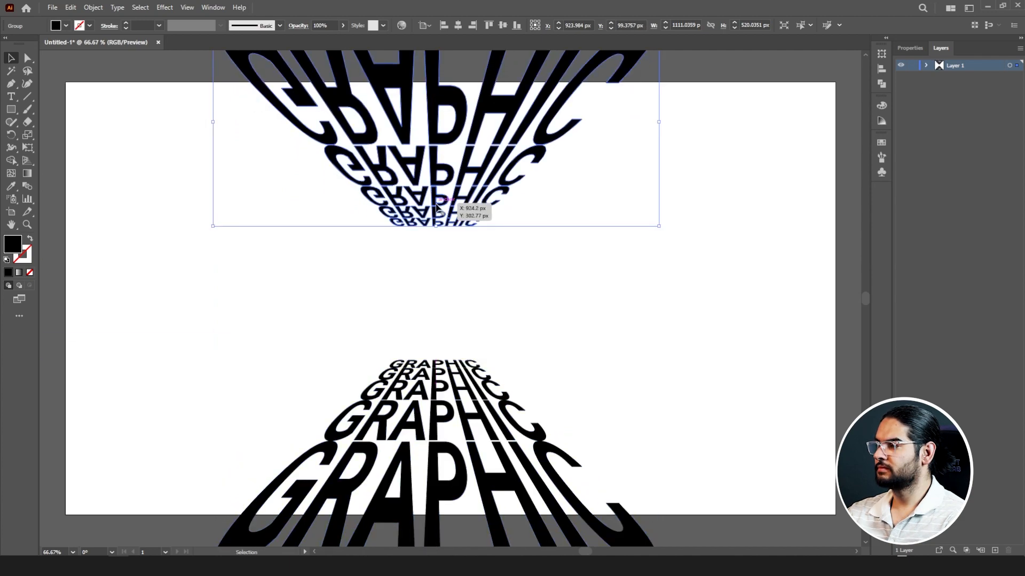
click(462, 267)
click(454, 219)
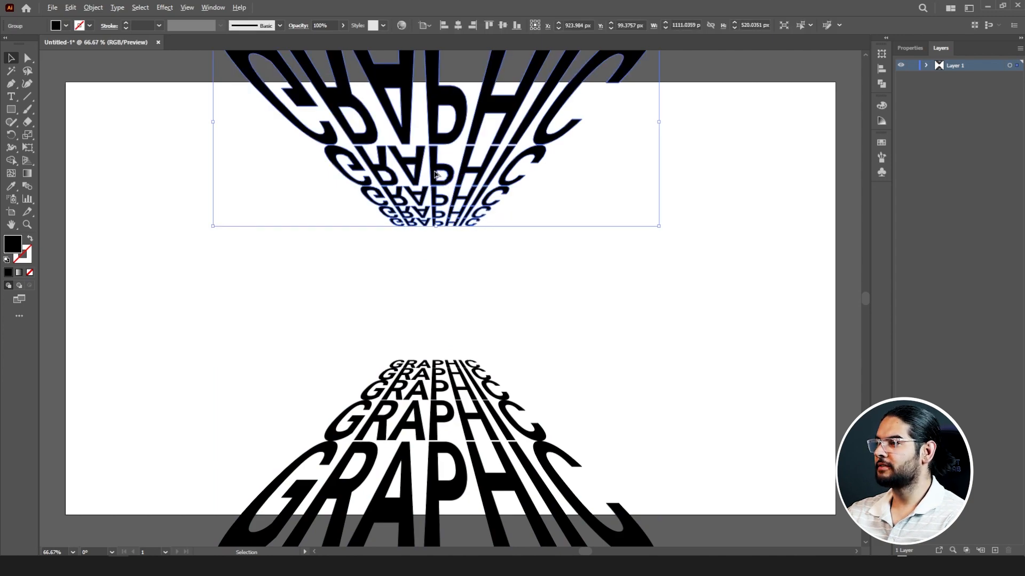
Copy the reflected group, rotate the copy 90° and place it as the right wall at about X 1280, Y 596 px.
drag(436, 172, 435, 273)
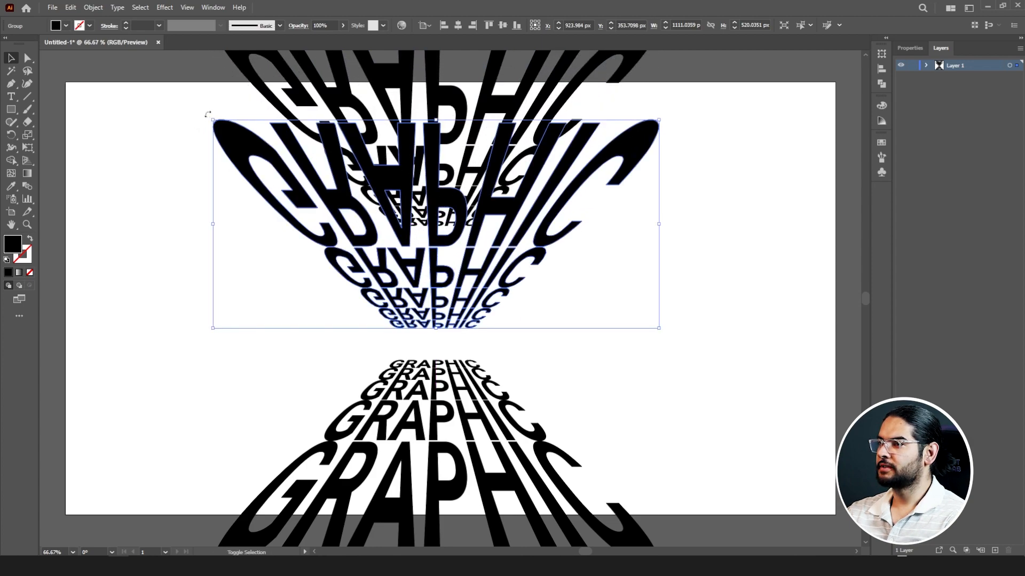
drag(209, 116, 472, 83)
drag(413, 218, 569, 253)
key(ctrl+z)
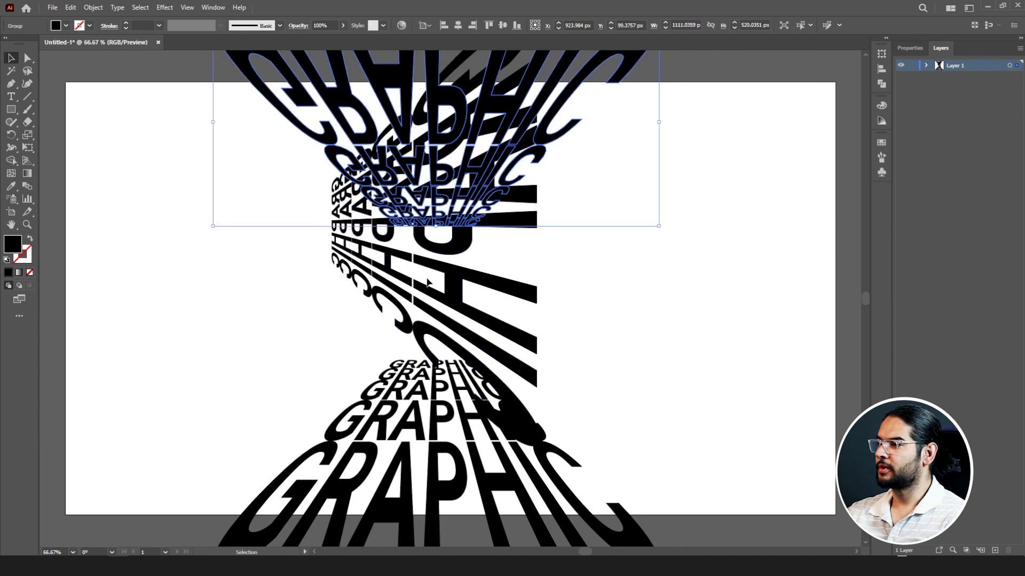
drag(445, 270, 569, 366)
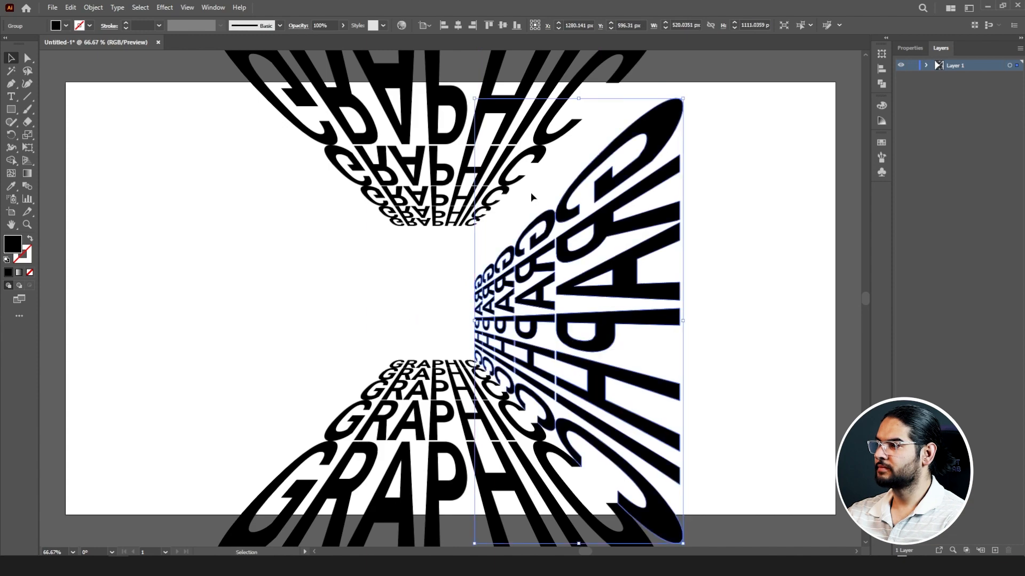
Move the reflected group down to about Y 232 px so its narrow edge lines up with the right wall's inner edge.
drag(510, 176, 509, 221)
drag(598, 329, 466, 329)
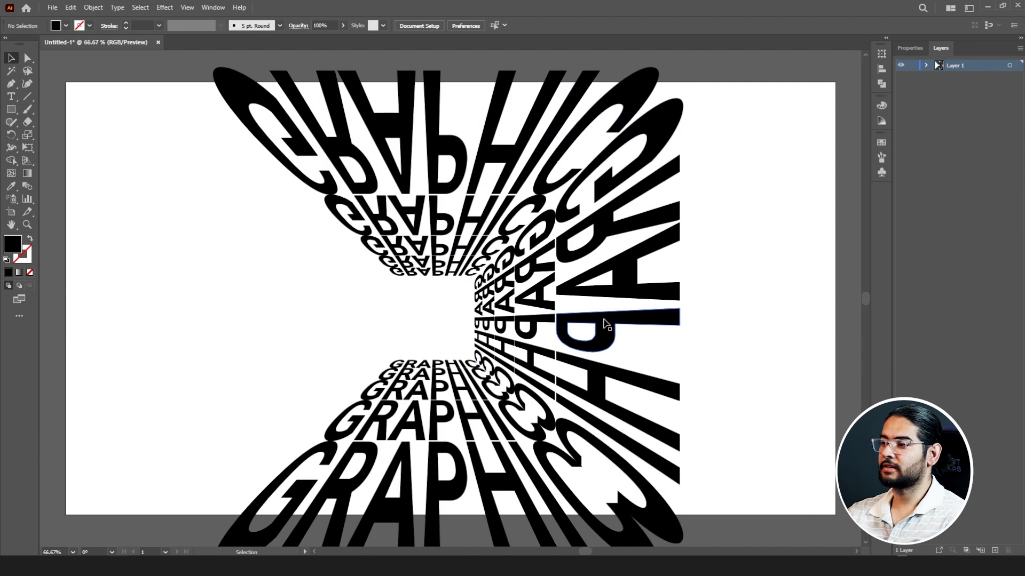
click(483, 214)
key(Down)
key(Down)
key(Down)
key(Down)
key(Down)
key(Down)
key(Down)
key(Down)
key(Down)
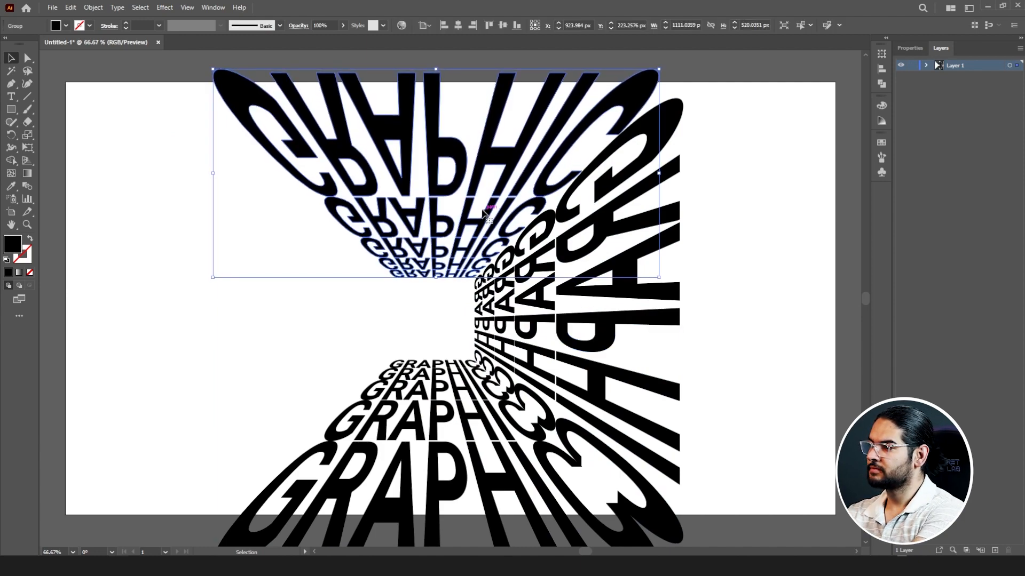
Copy the right wall group, reflect the copy across the vertical axis and place it as the left wall at about X 559 px.
drag(587, 336, 386, 335)
right_click(385, 335)
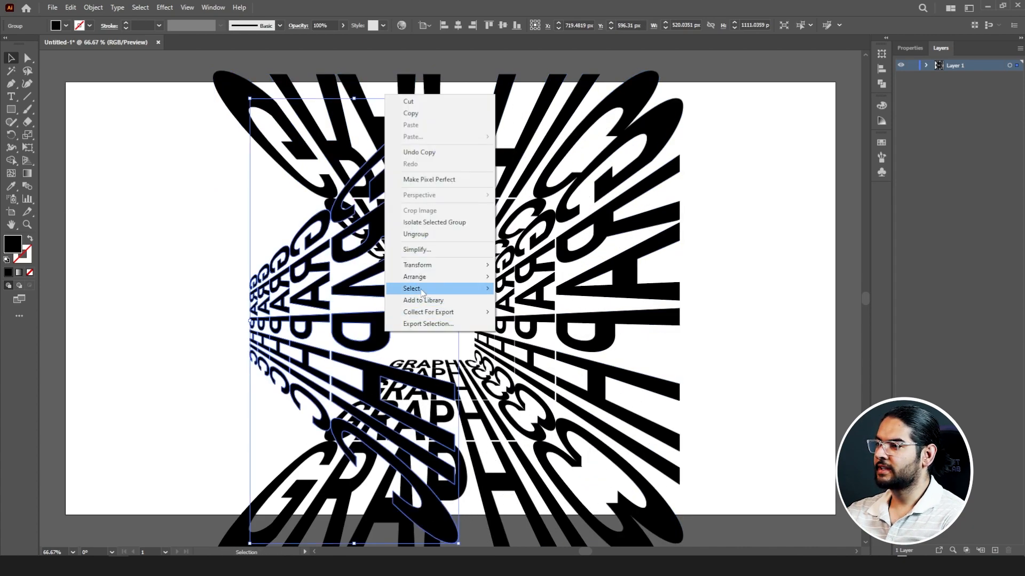
mouse_move(445, 267)
click(570, 305)
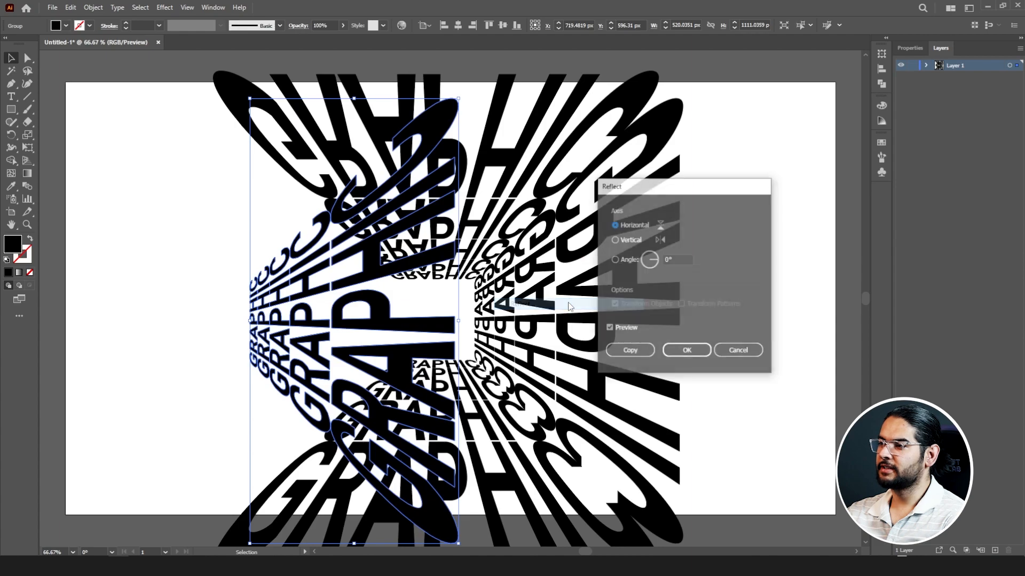
click(630, 241)
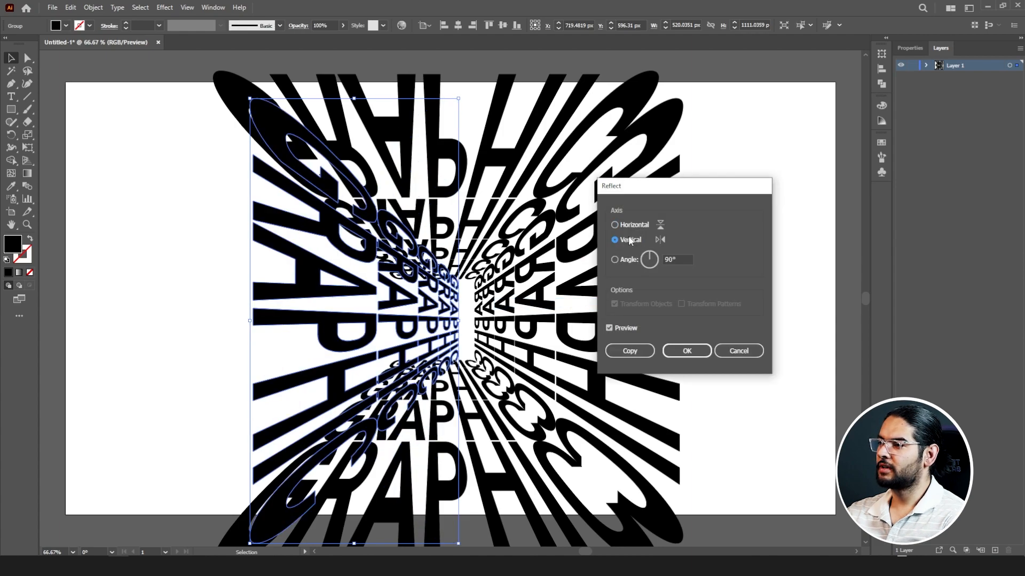
click(687, 351)
drag(421, 300, 362, 304)
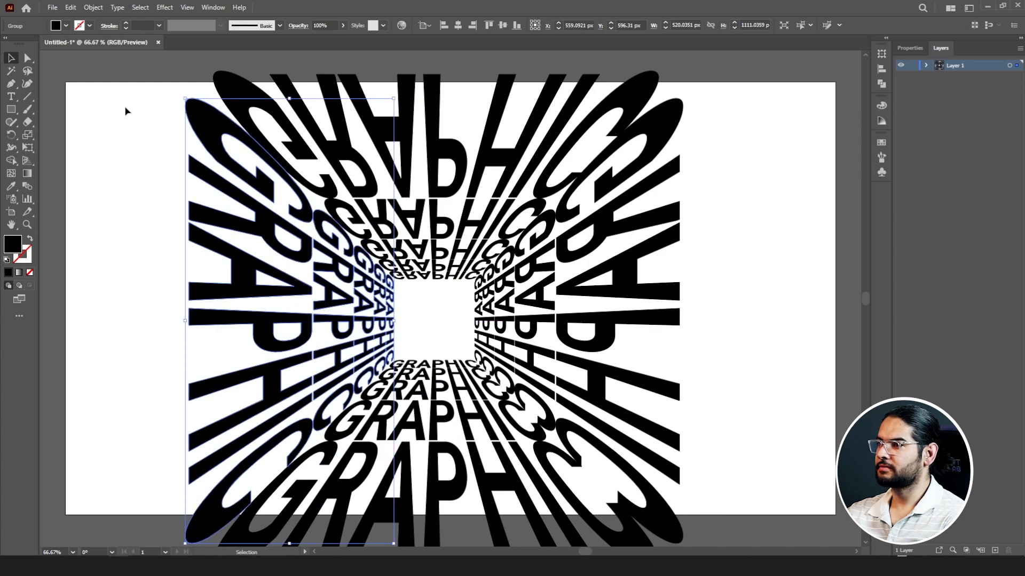
click(99, 81)
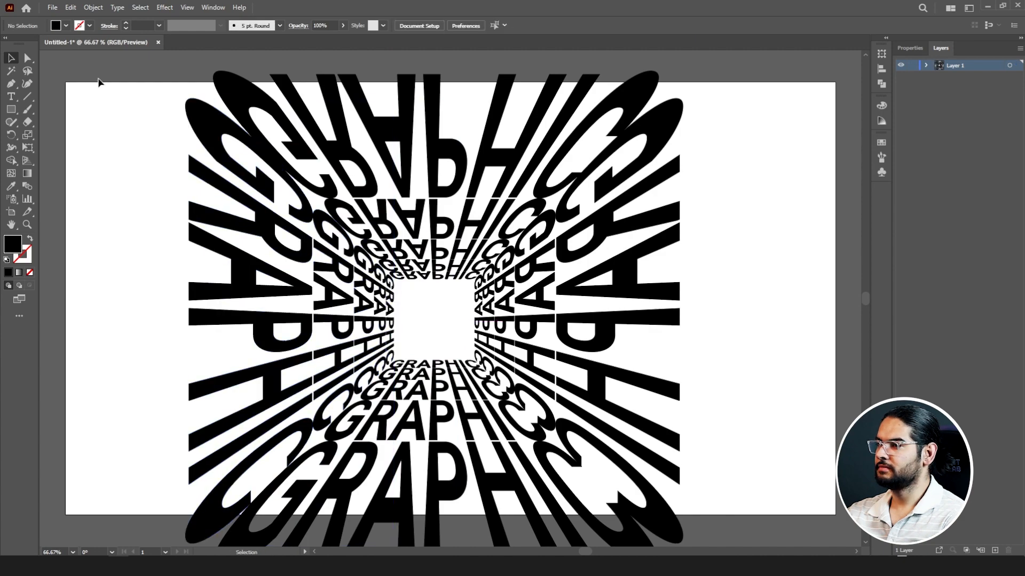
Draw a black rectangle about 1269 by 1080 px around the text tunnel and send it to the back.
click(13, 110)
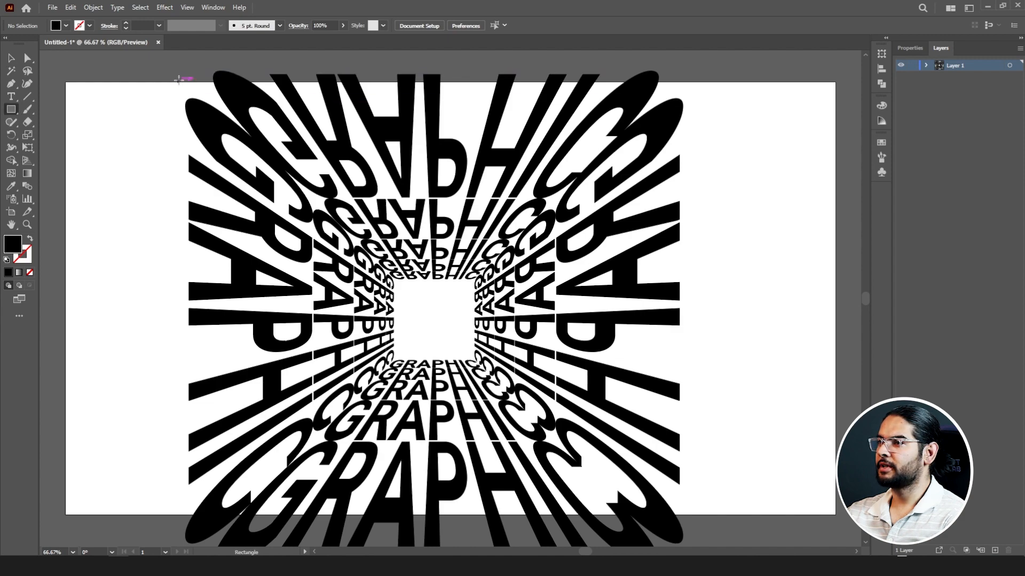
drag(179, 80, 687, 515)
drag(688, 516, 688, 516)
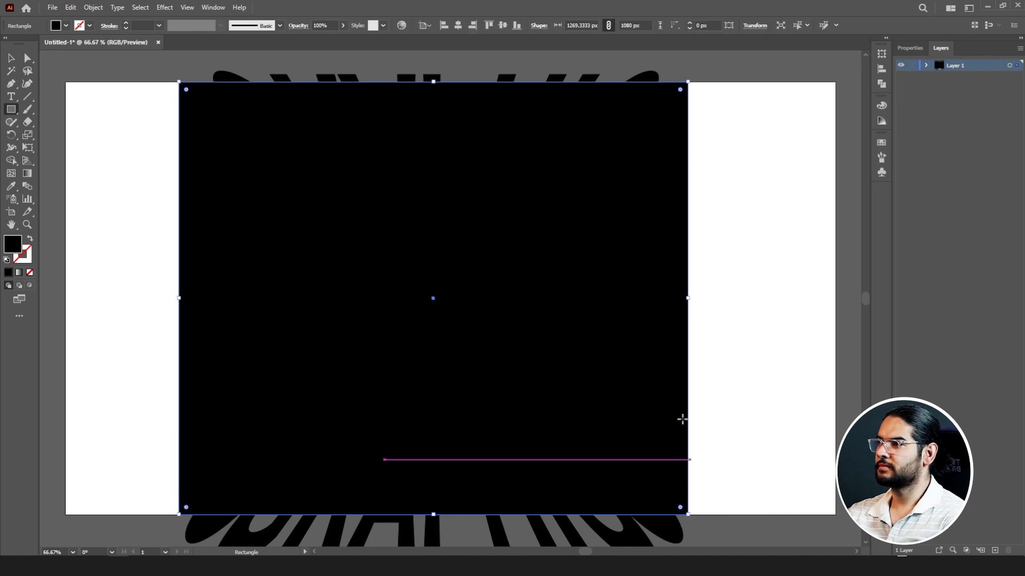
right_click(272, 126)
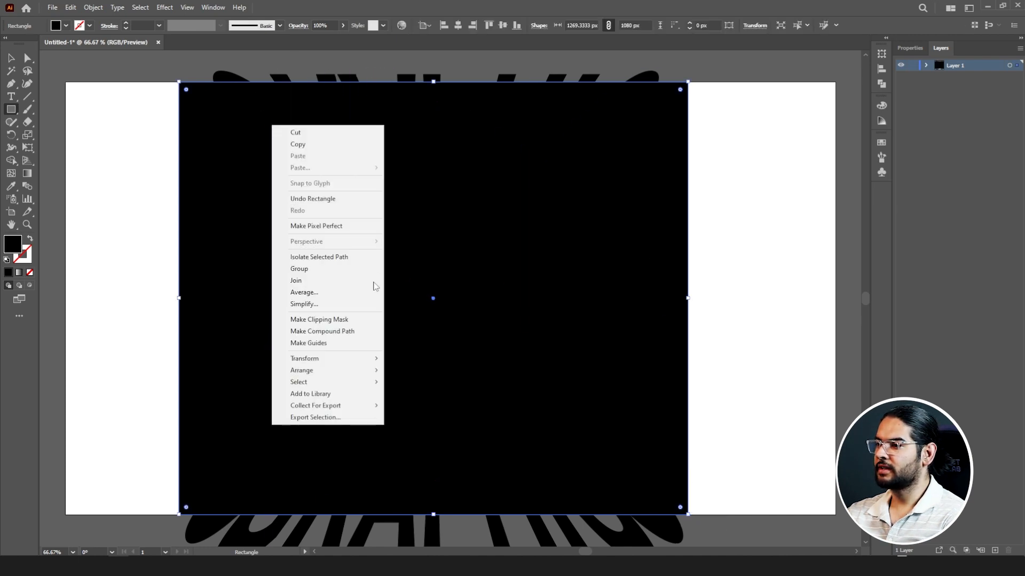
mouse_move(366, 370)
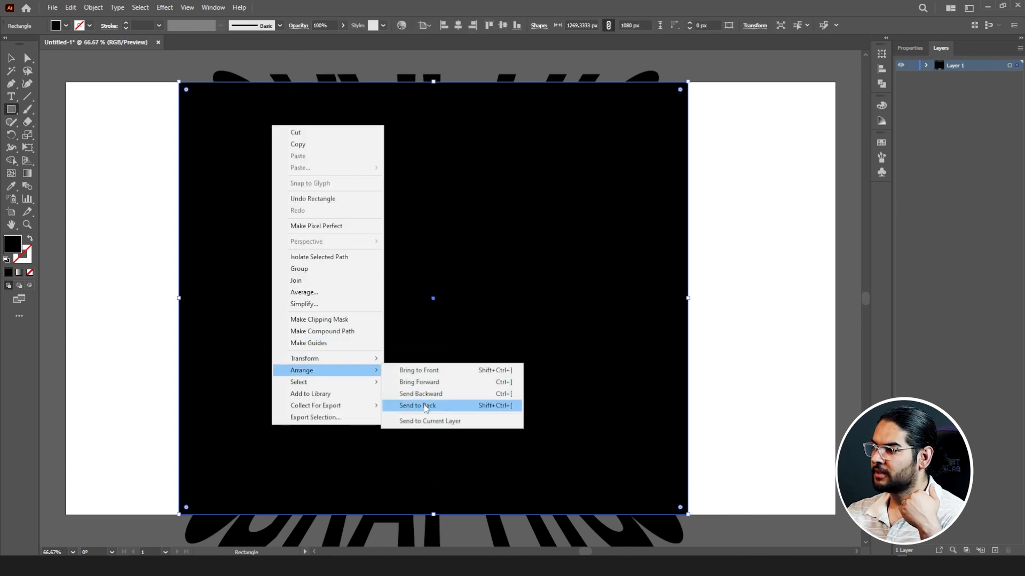
click(425, 407)
key(v)
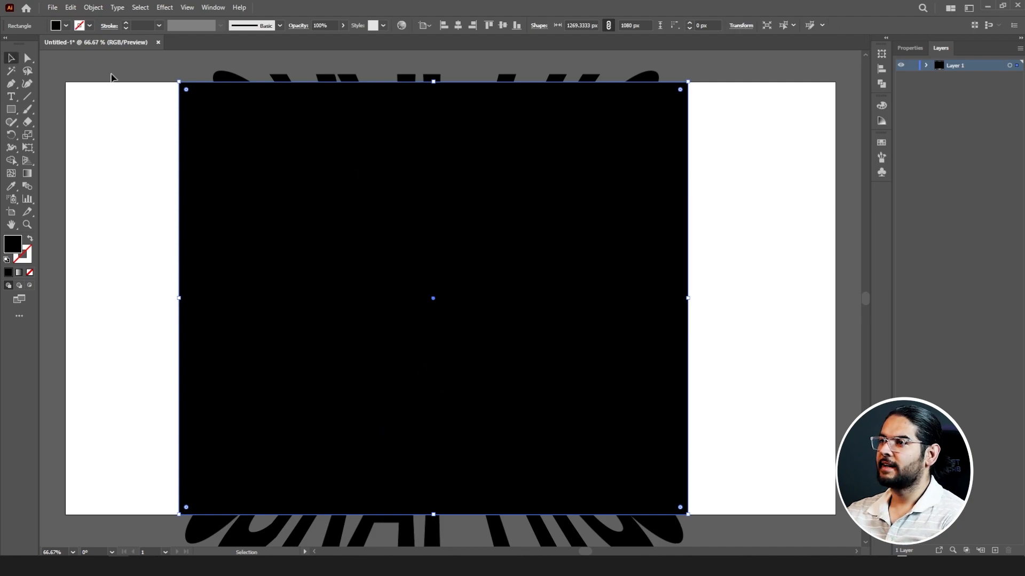
Fill the left and right wall text groups with white (FFFFFF).
click(188, 101)
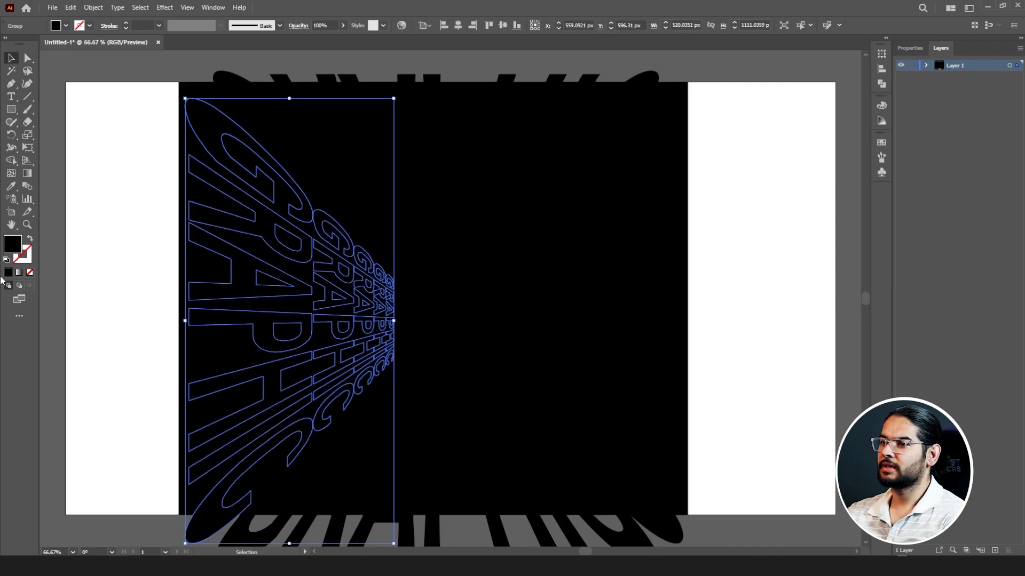
double_click(13, 248)
drag(731, 243, 642, 214)
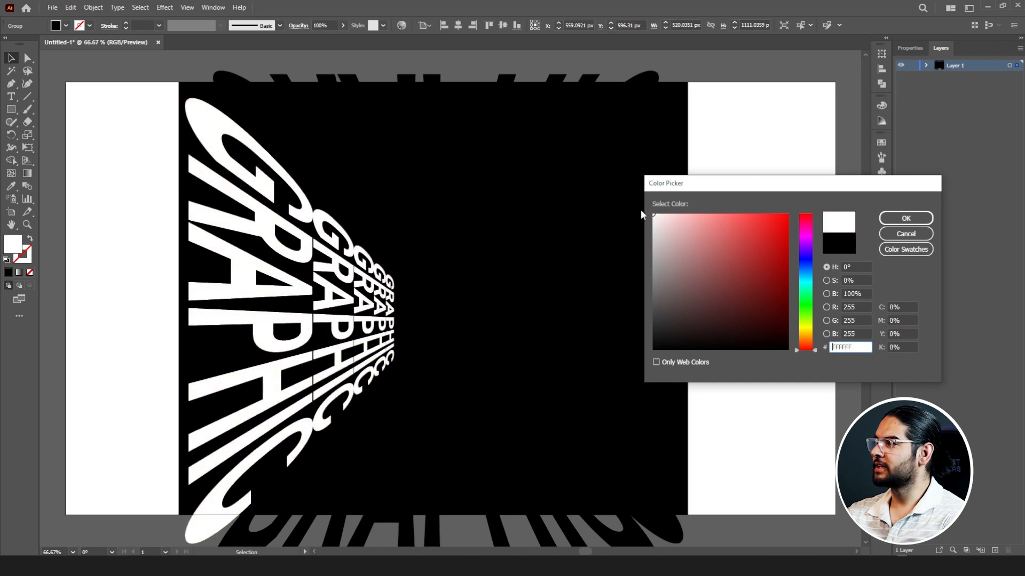
click(904, 218)
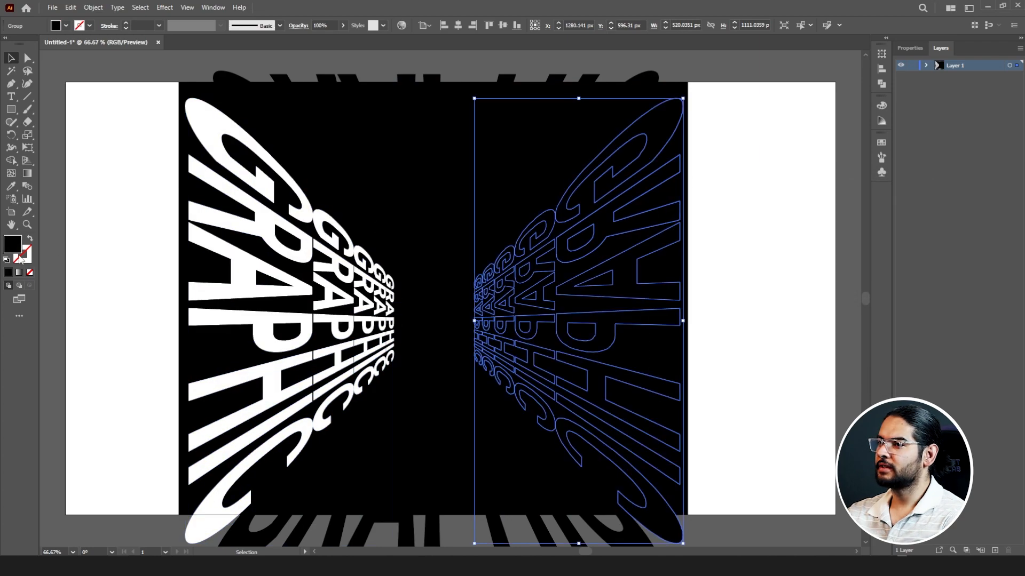
double_click(18, 246)
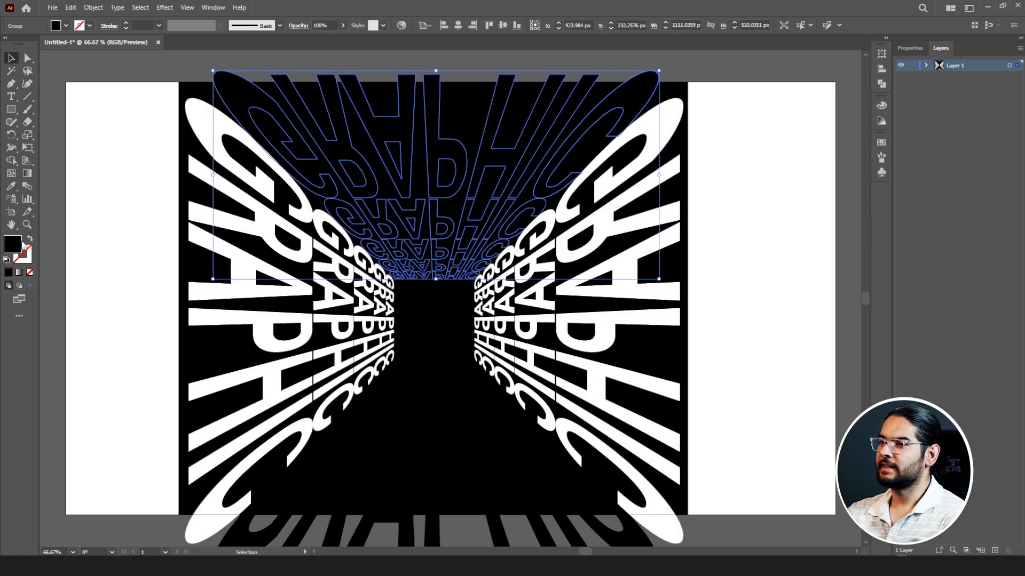
Fill the ceiling text group with the mid grey 898989.
double_click(7, 248)
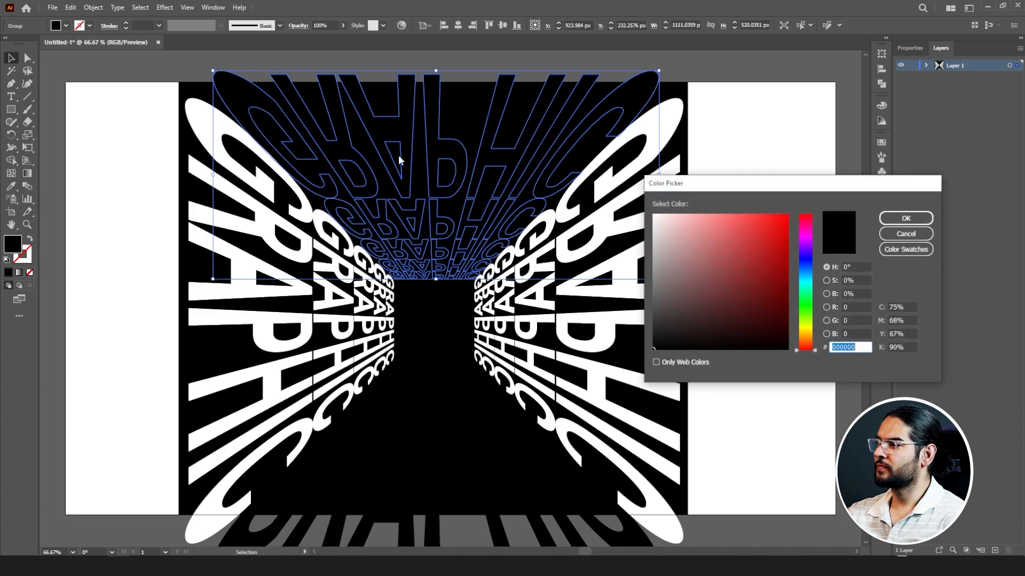
click(651, 226)
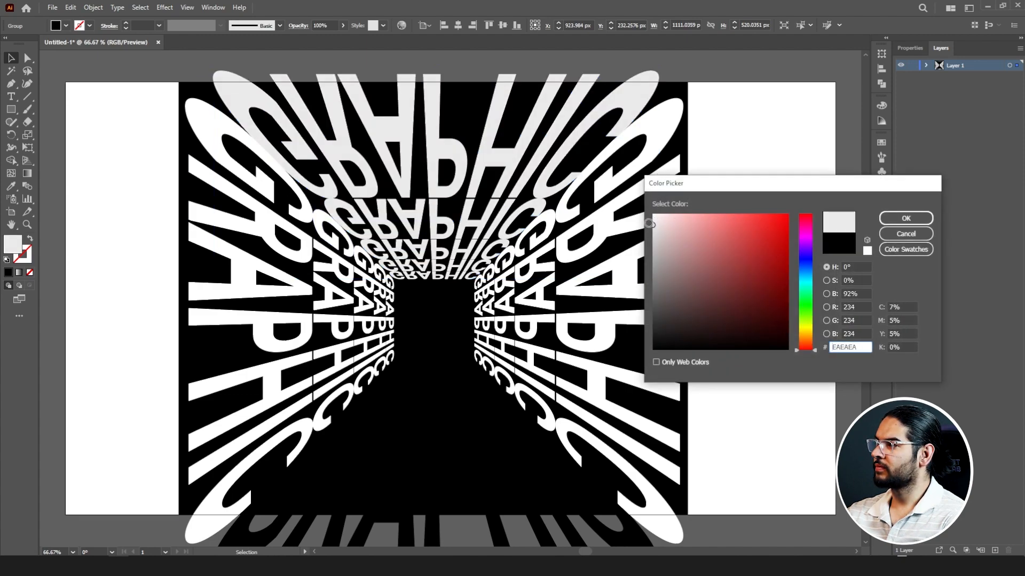
drag(649, 223, 647, 276)
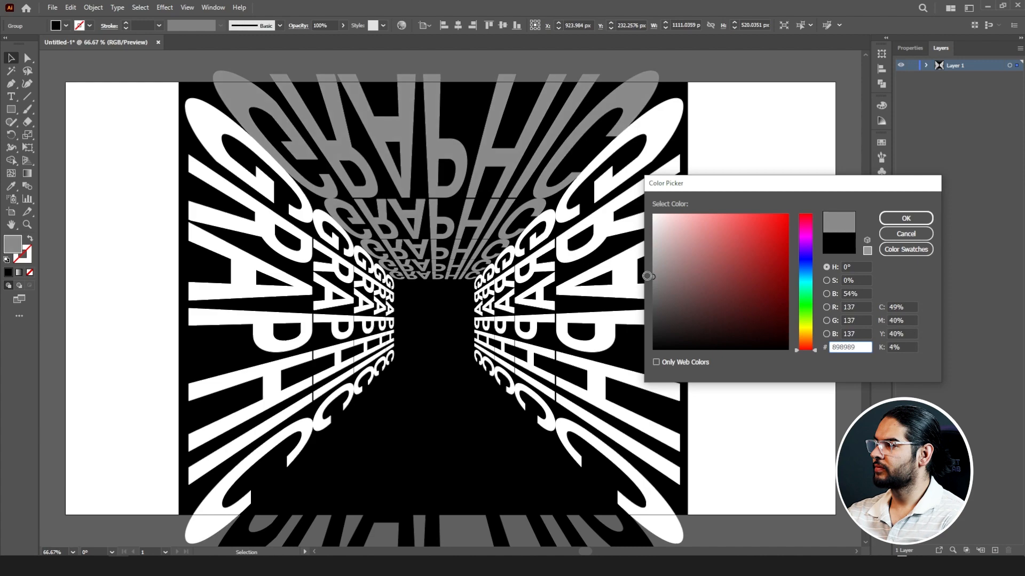
click(906, 218)
key(ctrl+shift+a)
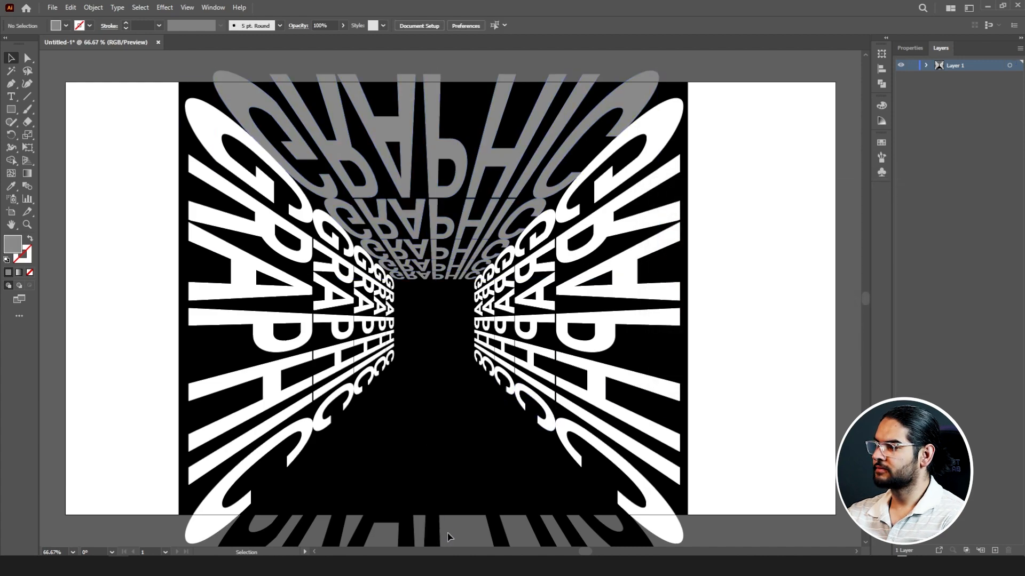
Apply the ceiling group's grey fill to the floor text group with the Eyedropper.
click(462, 527)
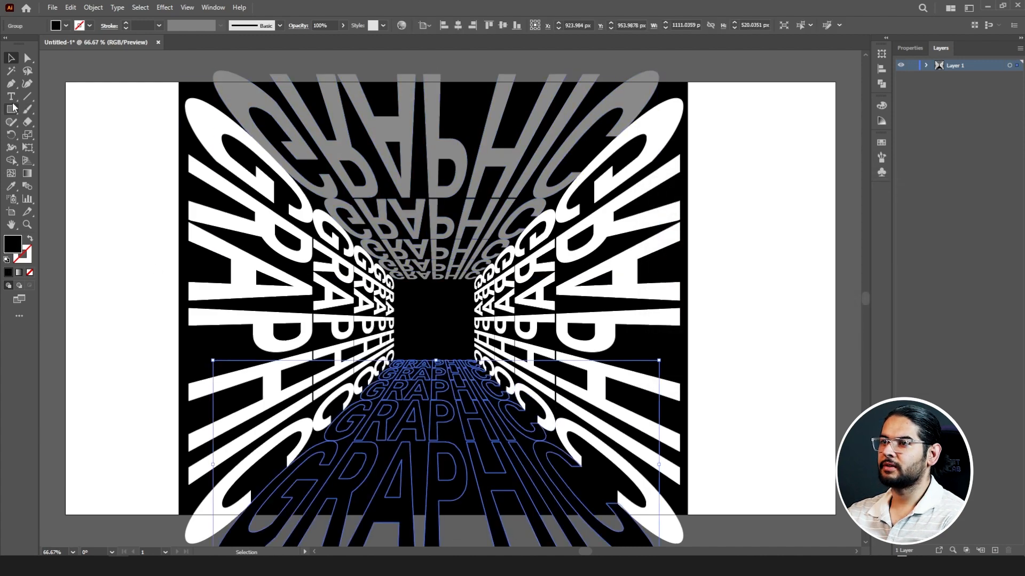
click(11, 186)
click(443, 157)
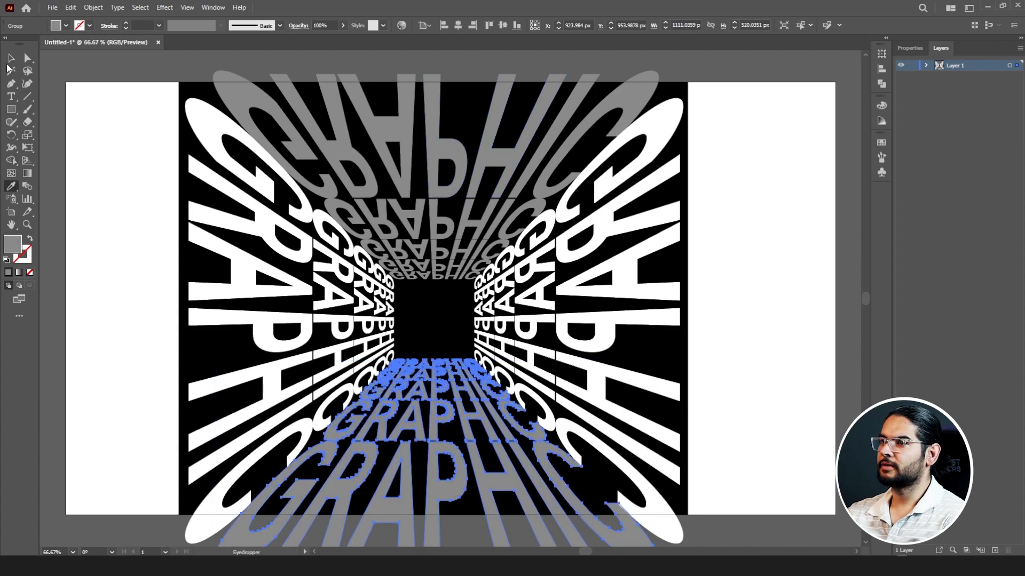
click(11, 57)
click(147, 143)
Widen the black background rectangle in both directions to cover the whole artboard at 1920 by 1080 px.
click(180, 162)
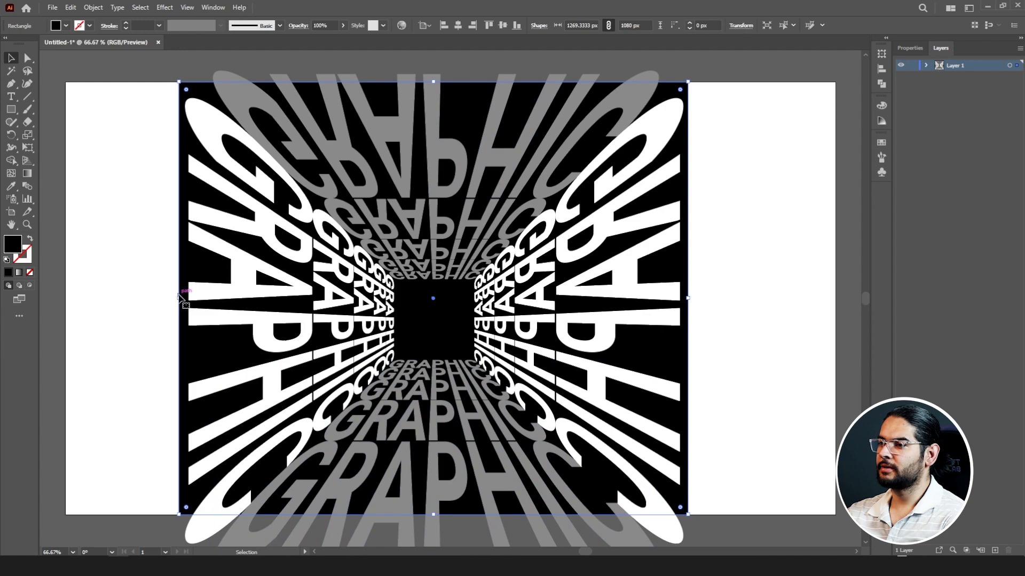
drag(180, 301, 68, 300)
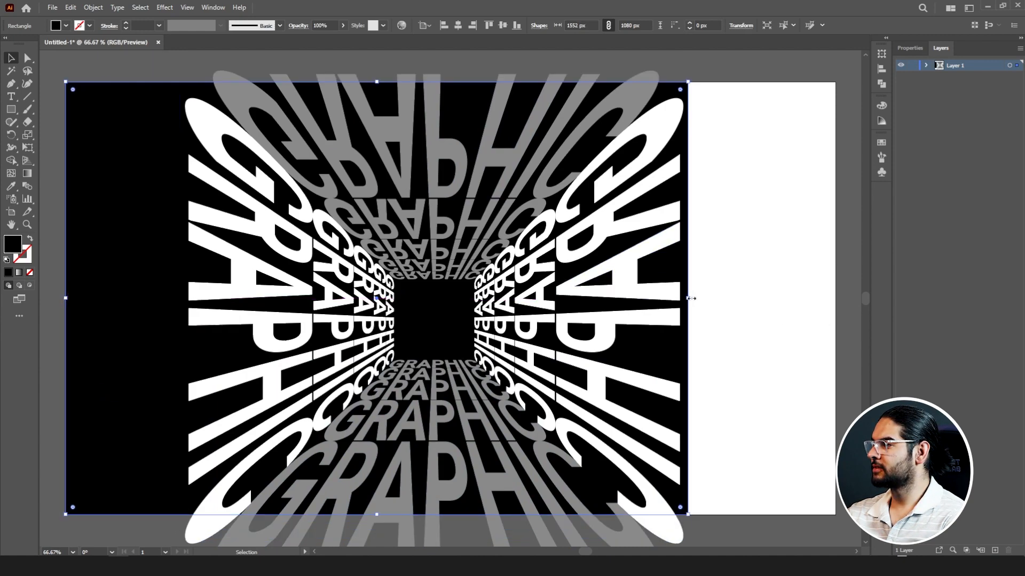
drag(689, 298, 835, 299)
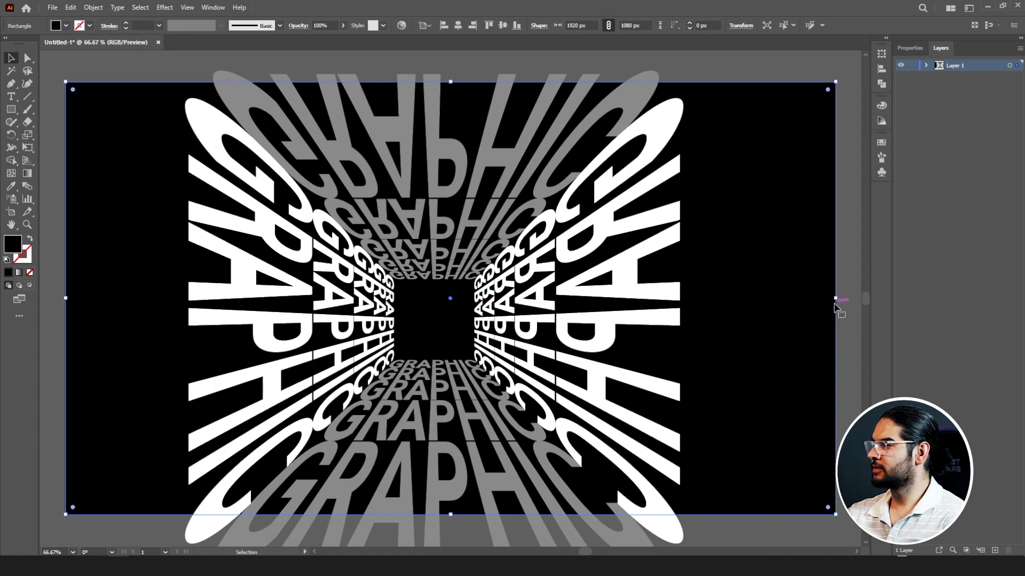
click(858, 238)
Select all four perspective text groups, scale them down together to fit inside the artboard and reposition them over the black background.
scroll(541, 223, down, 2)
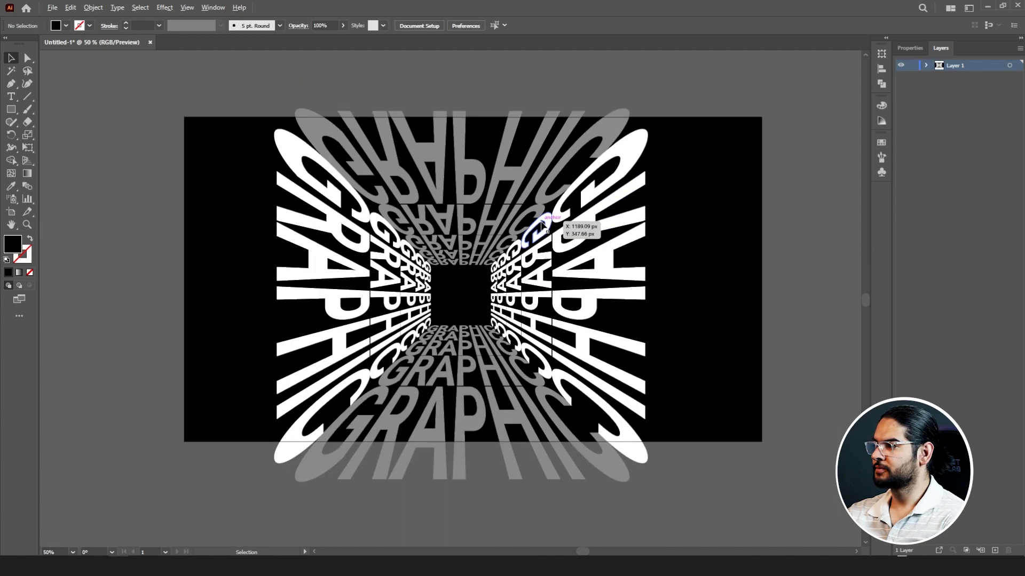
scroll(541, 223, up, 1)
scroll(541, 223, up, 1)
scroll(541, 223, down, 1)
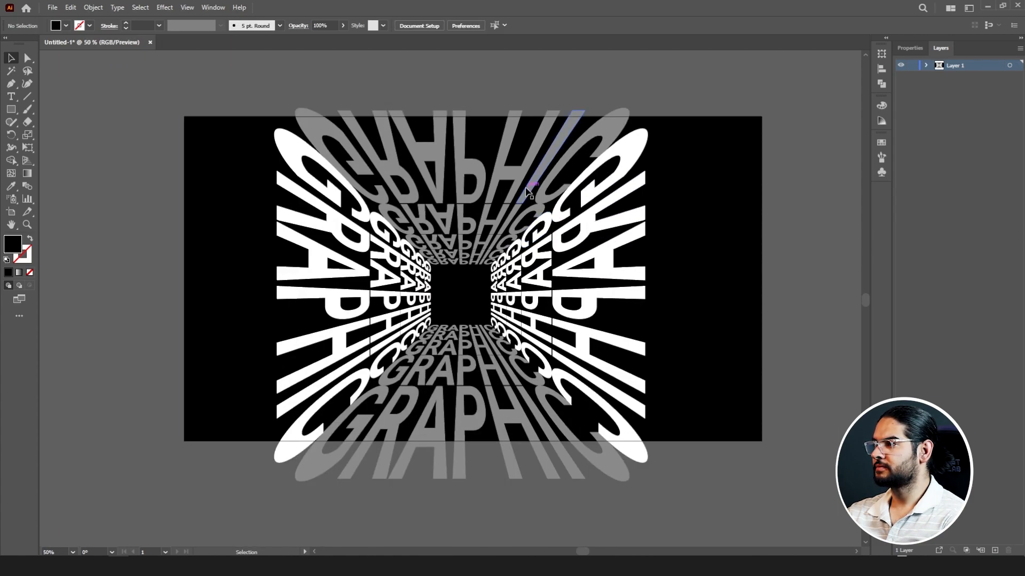
click(530, 192)
shift+click(535, 277)
shift+click(520, 380)
shift+click(344, 342)
drag(273, 482, 322, 432)
drag(464, 384, 464, 371)
drag(599, 142, 607, 135)
drag(571, 255, 571, 248)
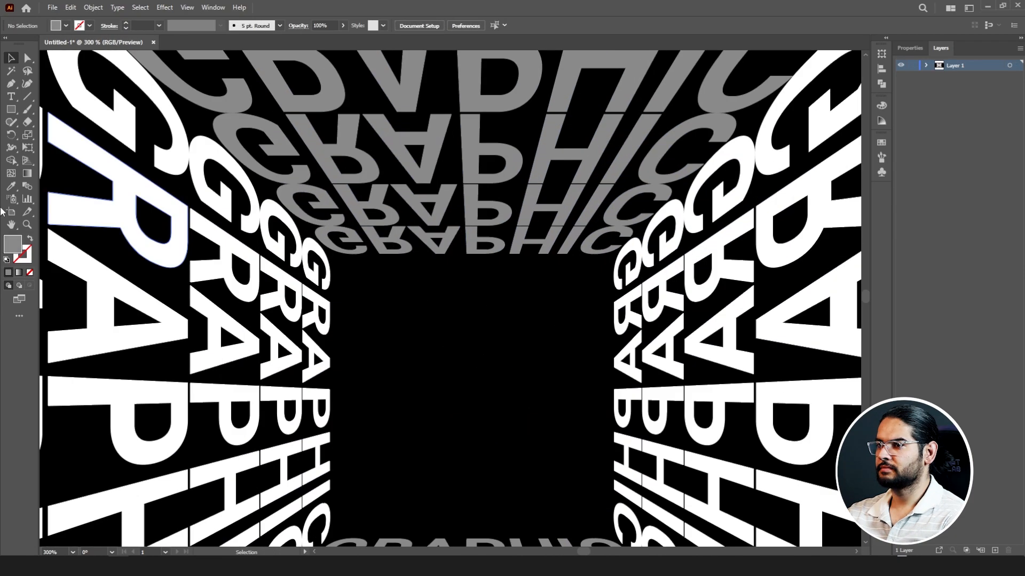
Add a white letter G in the dark centre of the tunnel and browse fonts for a different typeface.
key(t)
click(451, 371)
text(g)
key(Escape)
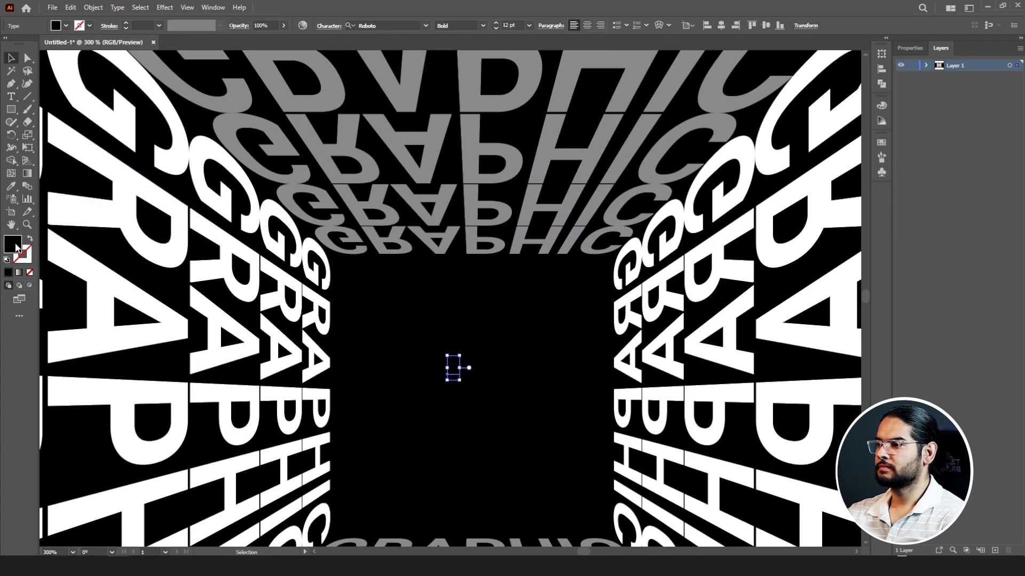
double_click(12, 245)
click(906, 218)
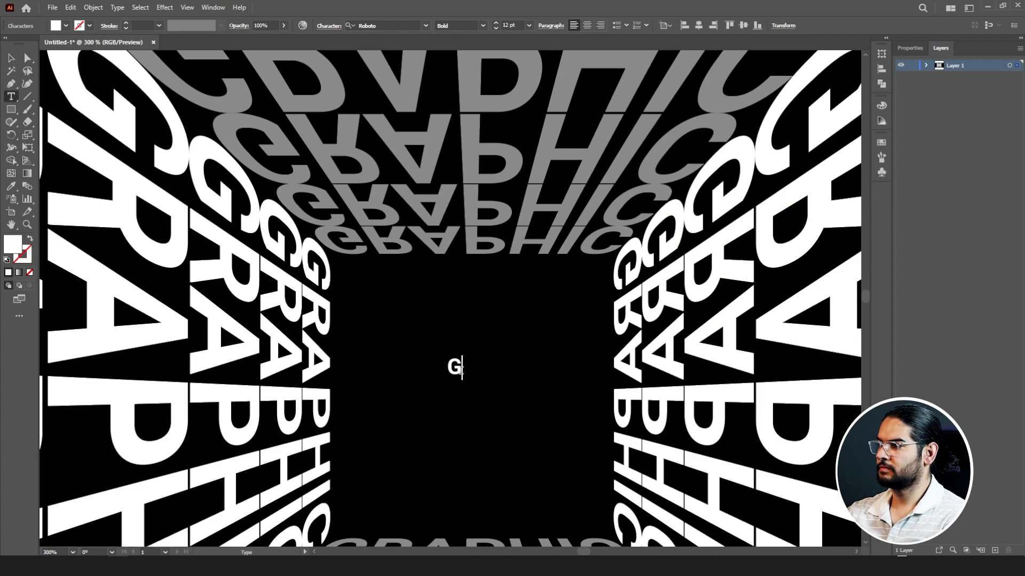
click(425, 25)
scroll(475, 214, down, 10)
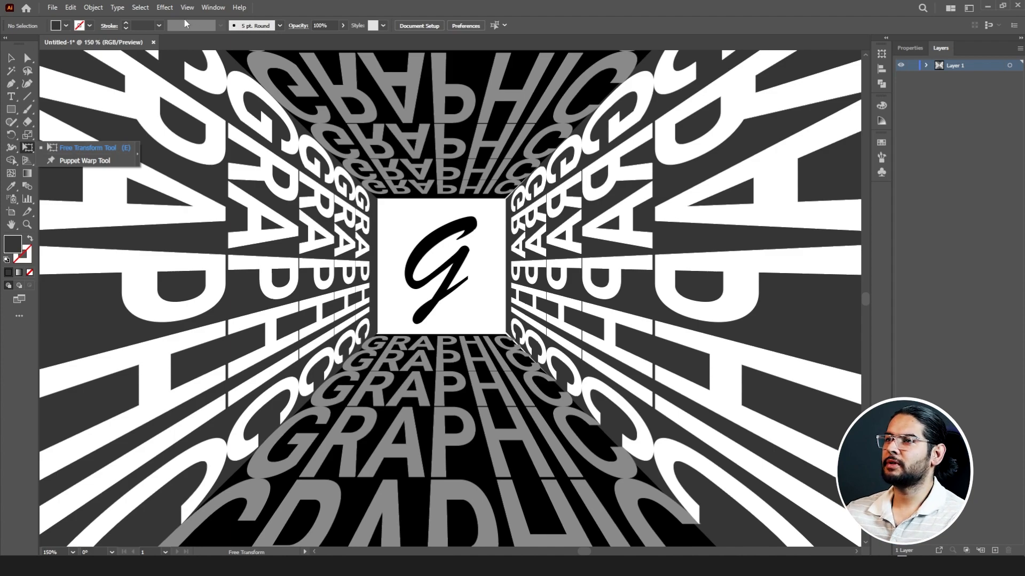
Create a new 1920 by 1080 px document in RGB Color.
click(52, 7)
click(70, 20)
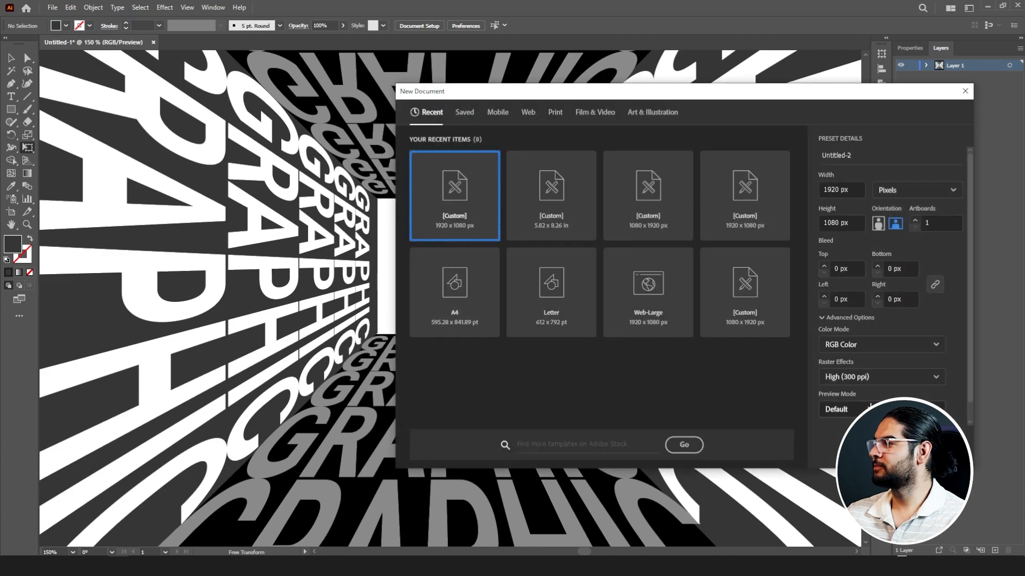
key(Return)
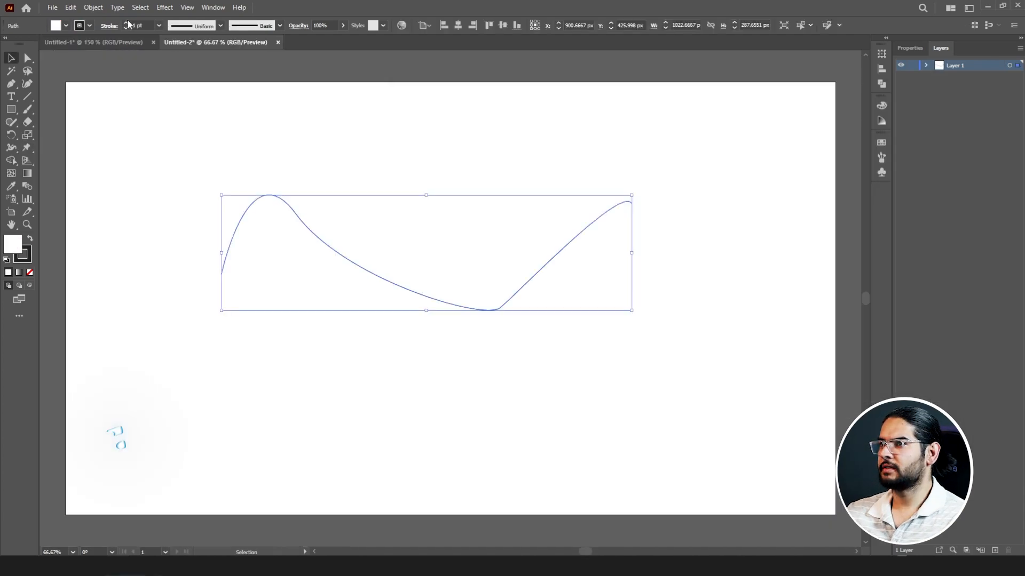
Thicken the wavy curve's stroke to 27 pt.
click(126, 23)
click(126, 24)
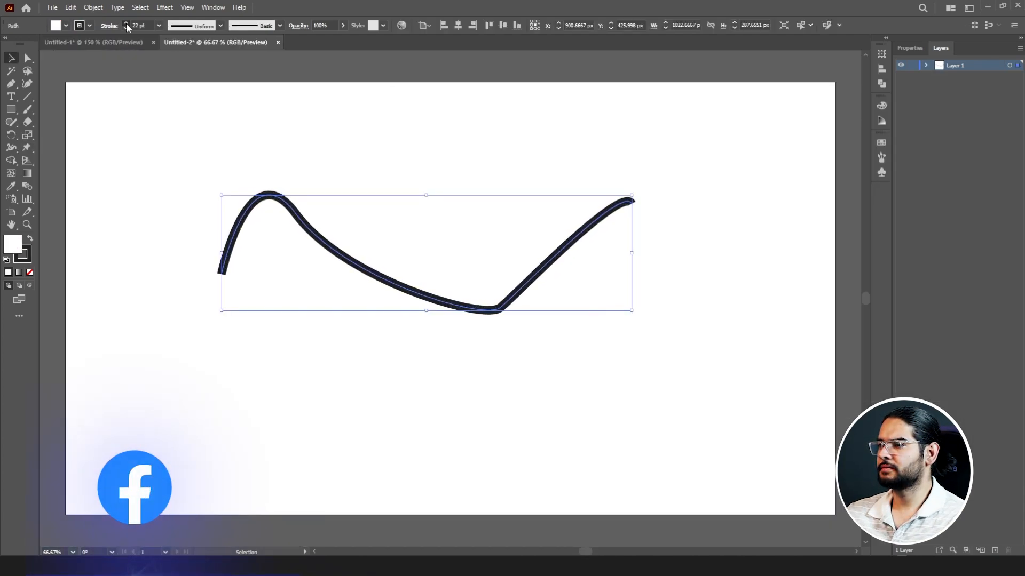
click(126, 24)
click(126, 23)
click(126, 23)
click(126, 23)
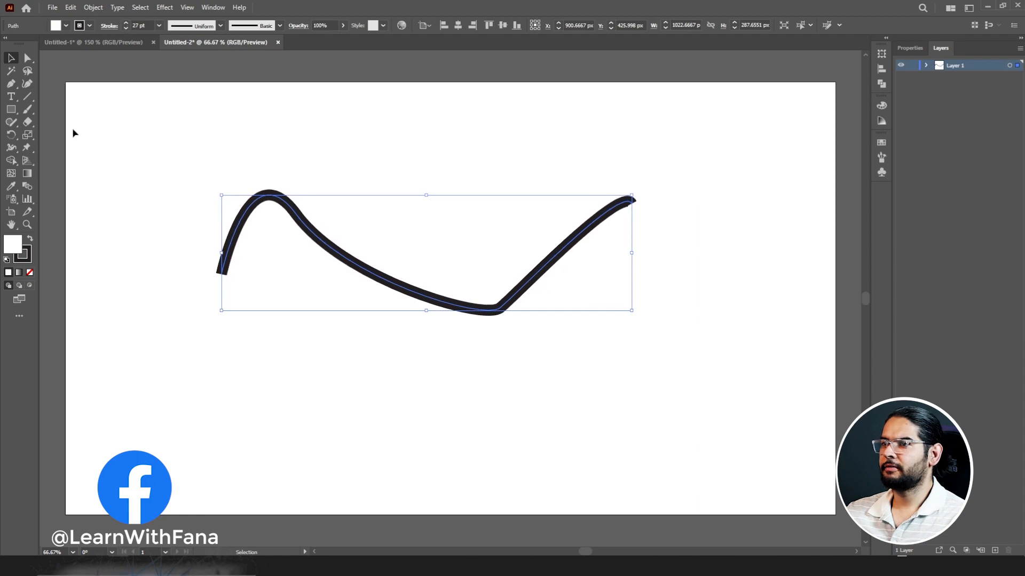
Start Puppet Warp on the curve, move the whole curve by the pin near its left end and try a pin near its right end.
click(27, 146)
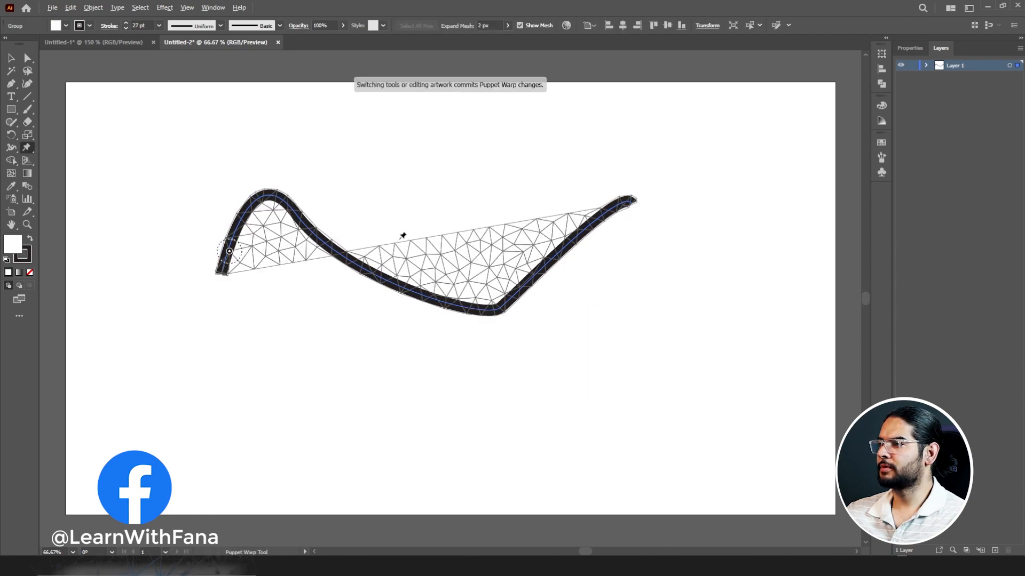
scroll(405, 235, up, 2)
scroll(500, 240, down, 1)
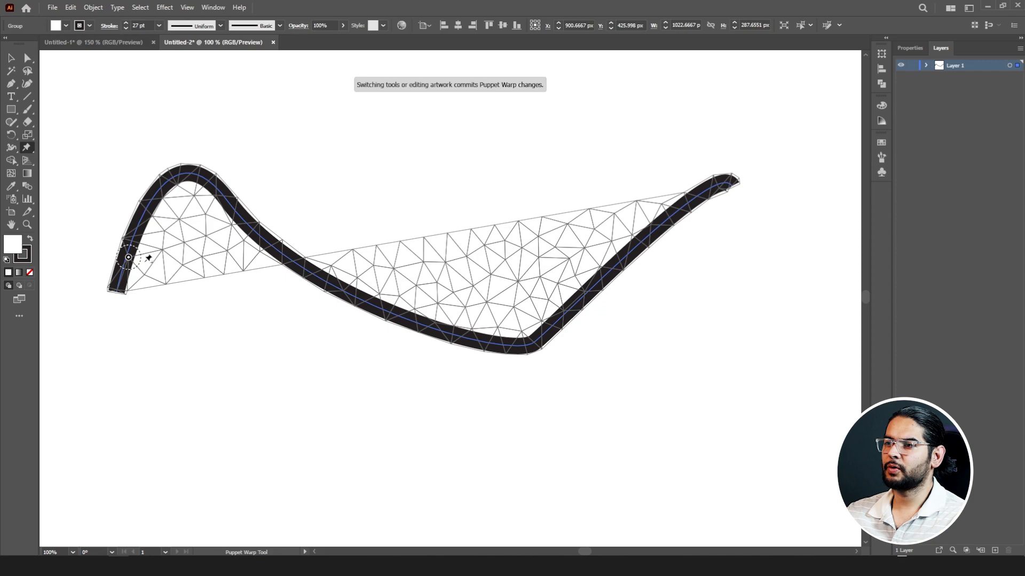
drag(128, 258, 135, 259)
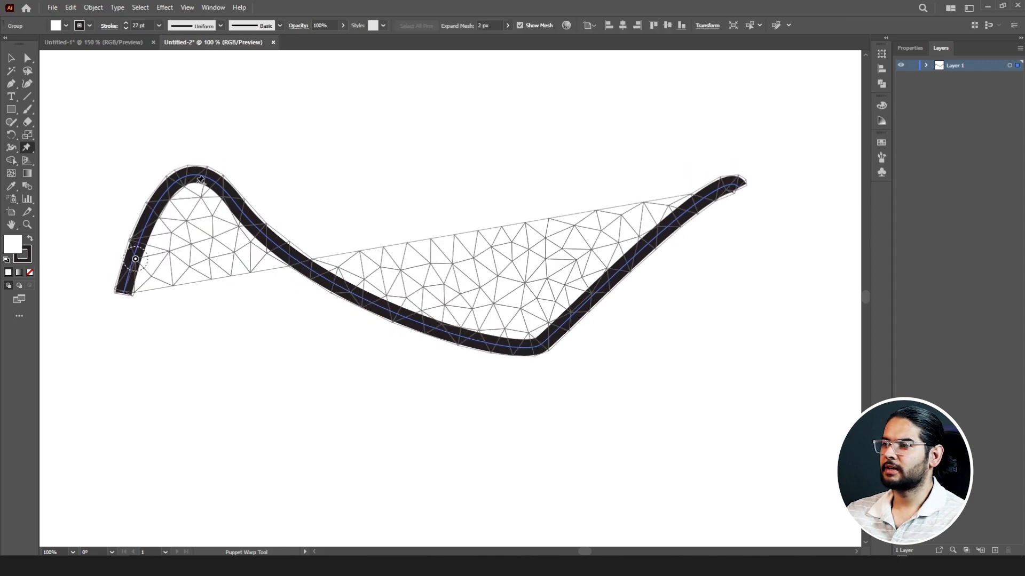
click(714, 192)
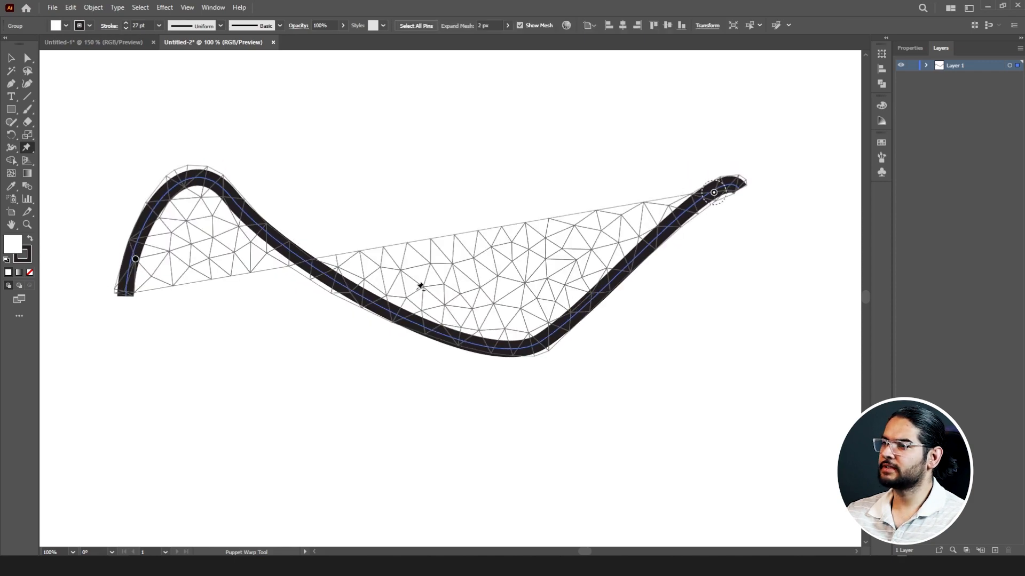
click(135, 260)
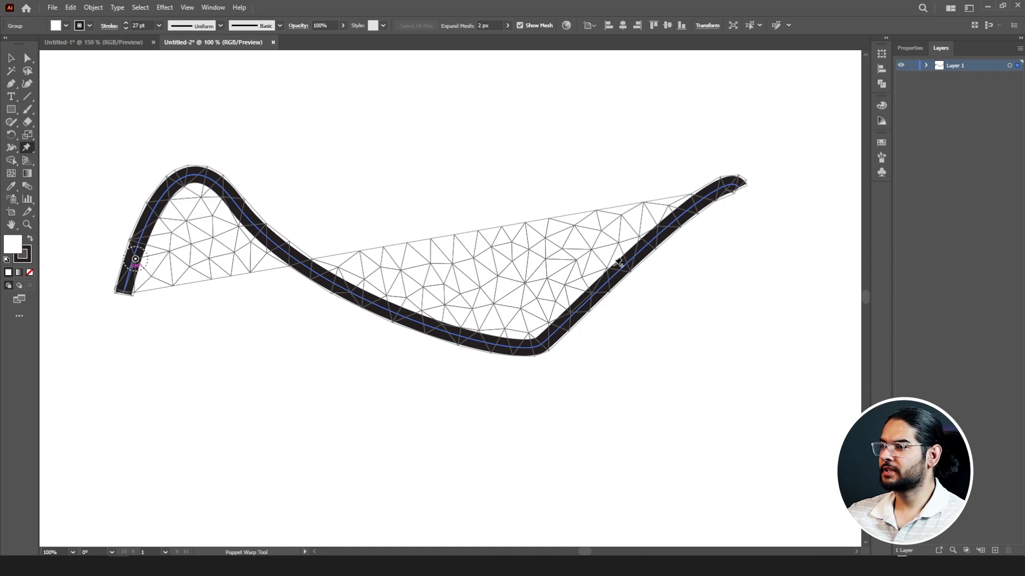
drag(135, 260, 139, 263)
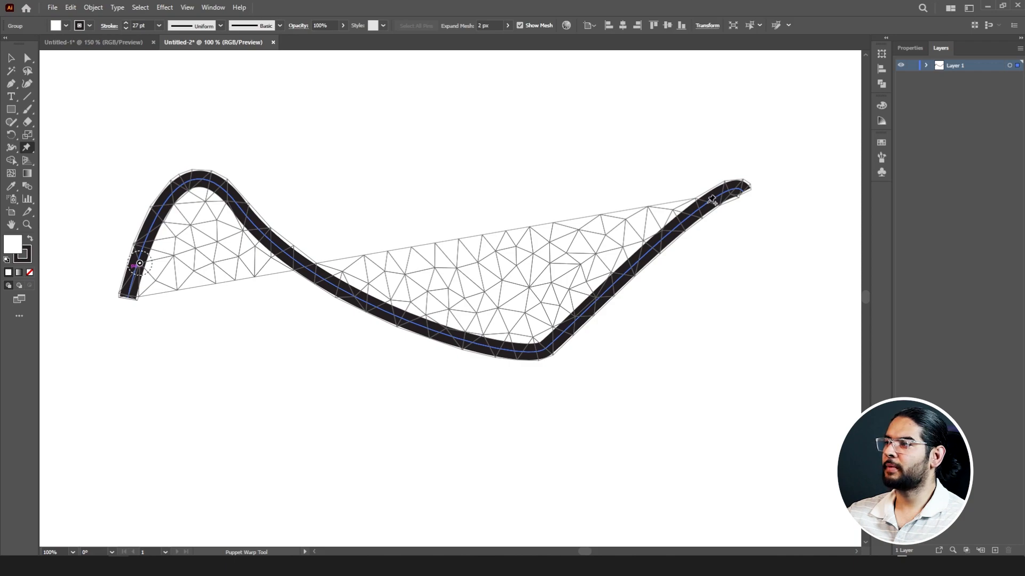
Place Puppet Warp pins near the curve's right end and on its middle section, and pull the right-end pin inward to bend it.
mouse_move(712, 199)
mouse_down()
mouse_move(623, 114)
mouse_move(585, 191)
mouse_move(574, 315)
mouse_move(763, 240)
mouse_move(750, 134)
mouse_move(722, 220)
mouse_move(593, 235)
mouse_move(716, 211)
mouse_move(697, 214)
mouse_up()
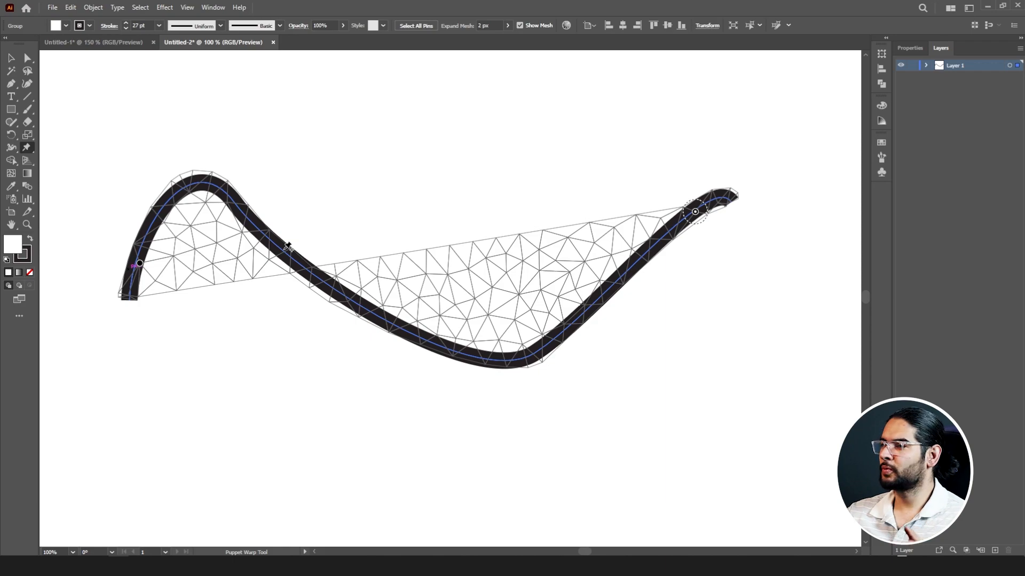
click(395, 324)
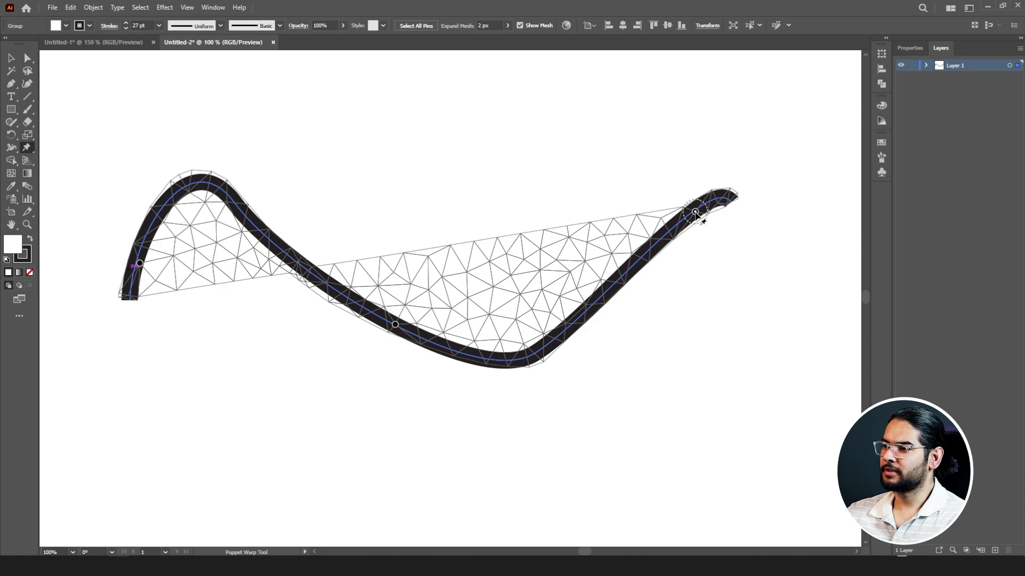
mouse_move(695, 212)
mouse_down()
mouse_move(716, 293)
mouse_move(683, 198)
mouse_move(654, 167)
mouse_move(696, 263)
mouse_move(675, 213)
mouse_up()
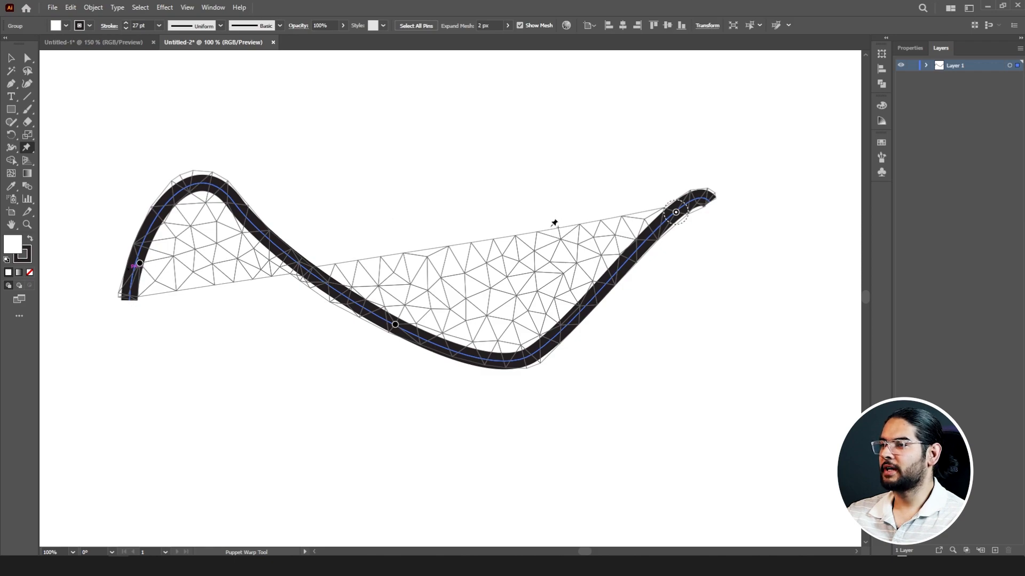
Delete the warped curve and draw a horizontal straight line about 735 px long with a 23 pt stroke.
key(v)
key(Delete)
click(27, 97)
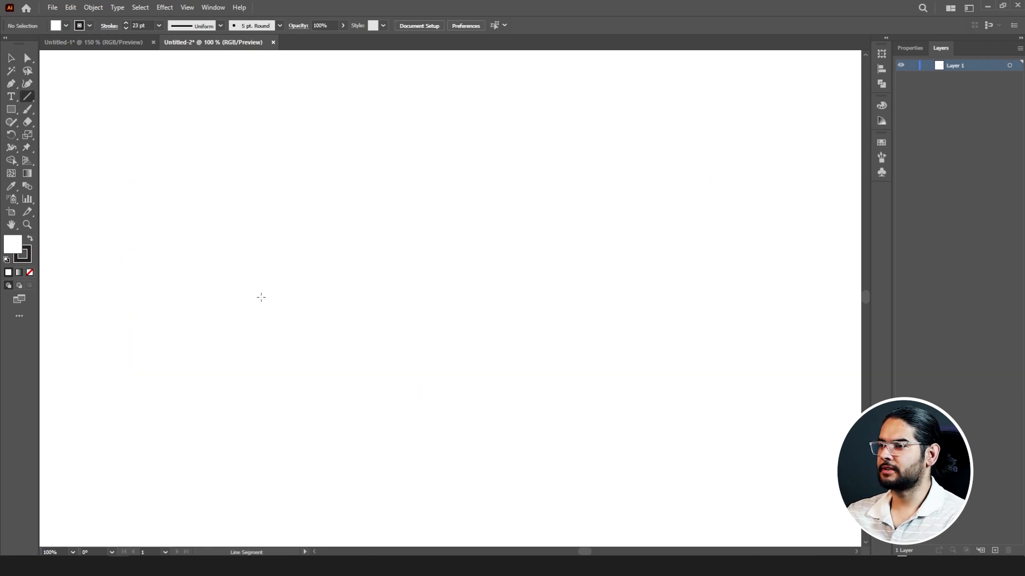
drag(234, 272, 676, 272)
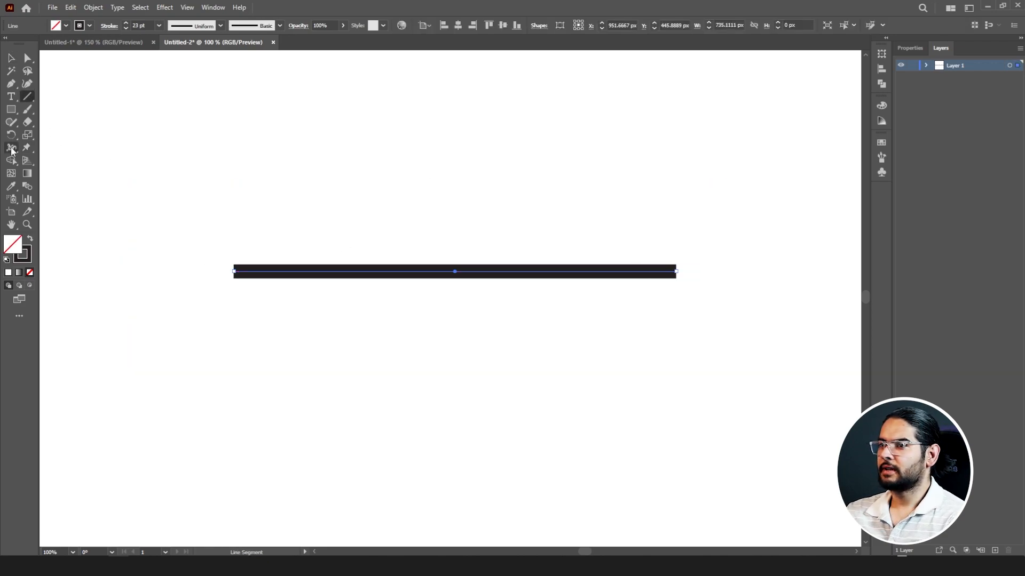
Apply Puppet Warp to the line, add a pin at its centre and pull that pin upward to bend the line into an arch.
click(27, 147)
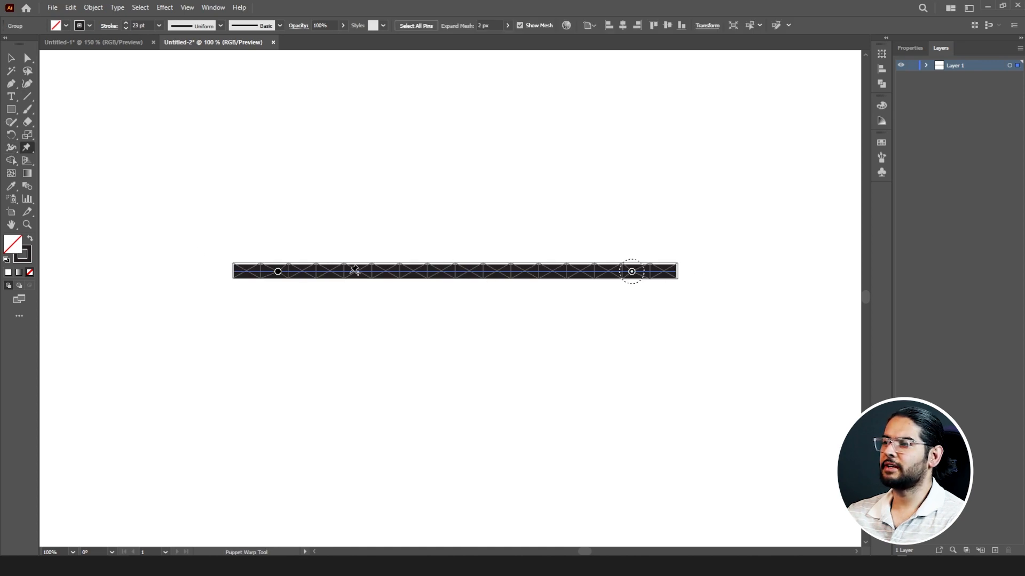
click(457, 271)
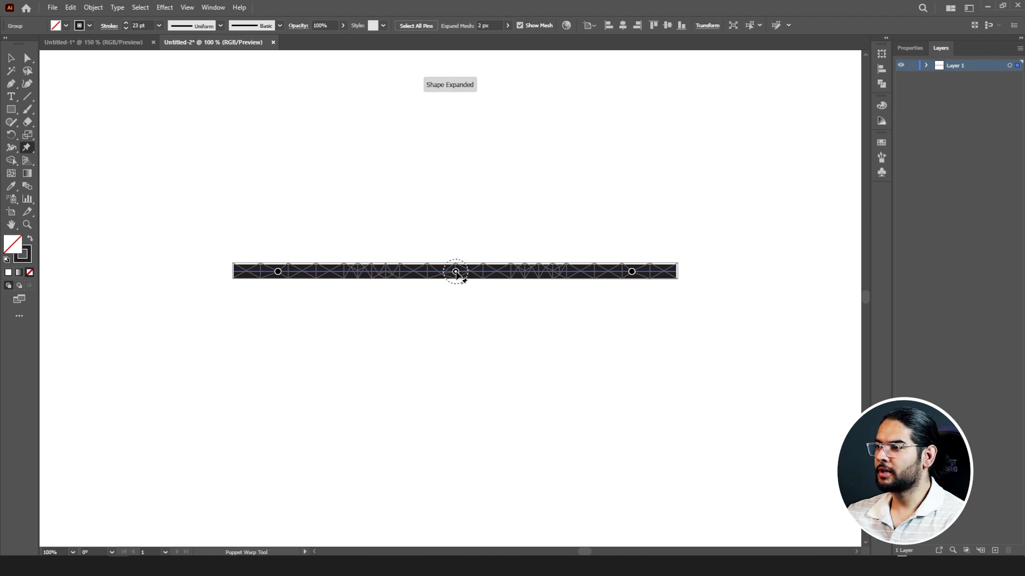
drag(456, 271, 452, 231)
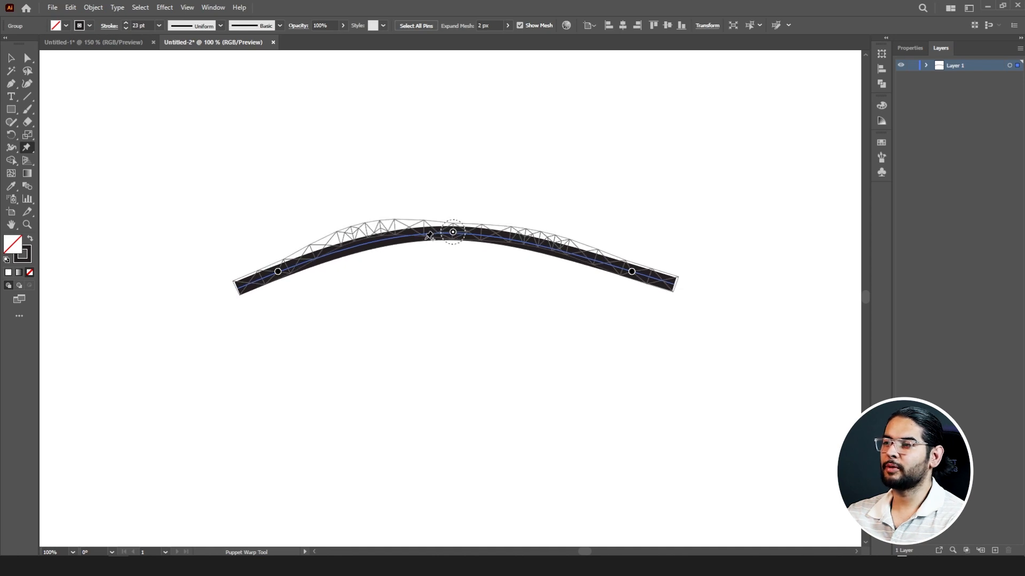
Pin the arch's left half and pull it down, and shift the centre pin to the right to shape the line into an S-curve.
click(352, 248)
drag(352, 249, 354, 322)
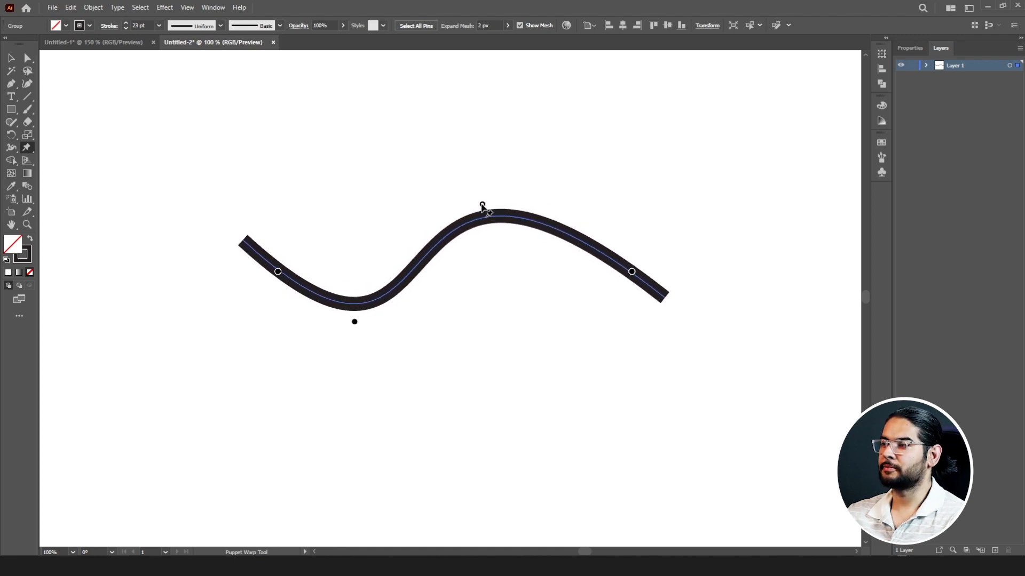
click(512, 225)
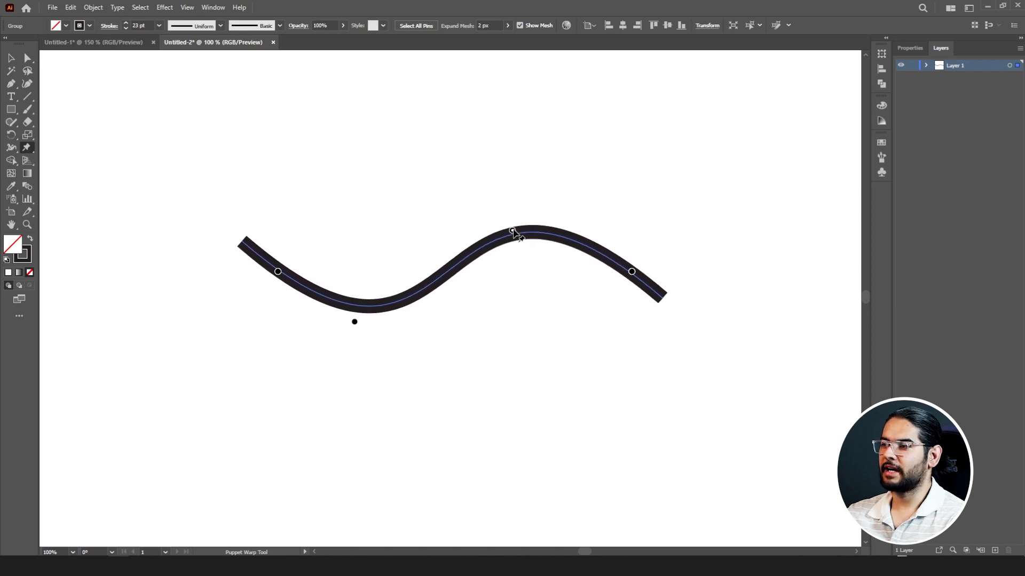
drag(355, 323, 351, 343)
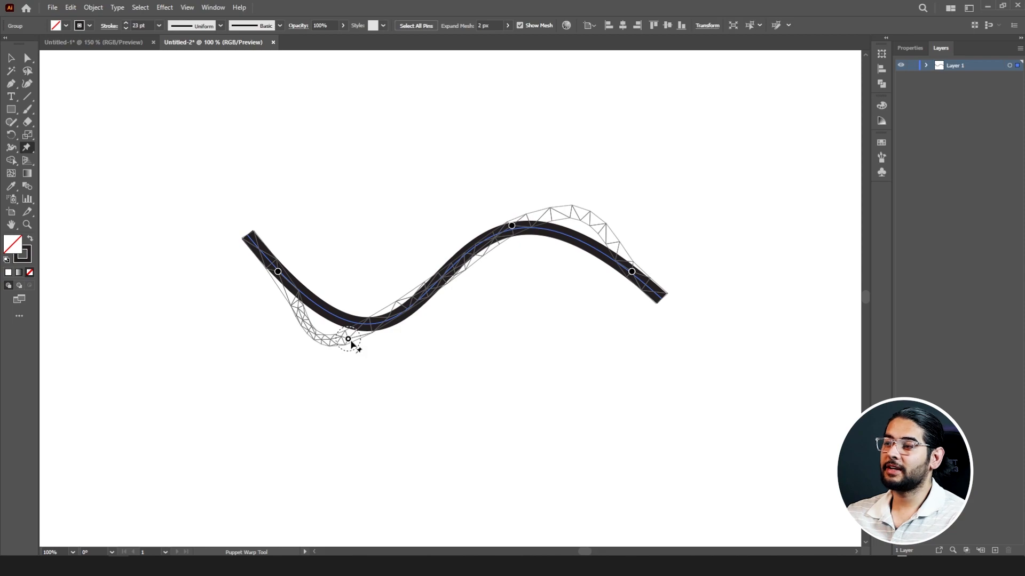